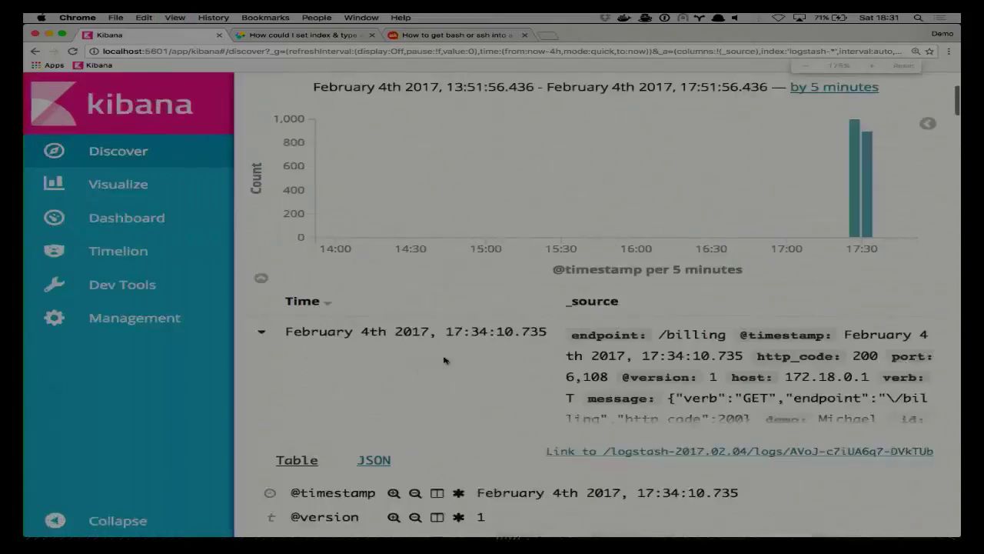
# Review the field table of the expanded /billing log entry and collapse the entry
pyautogui.press('super+equal')
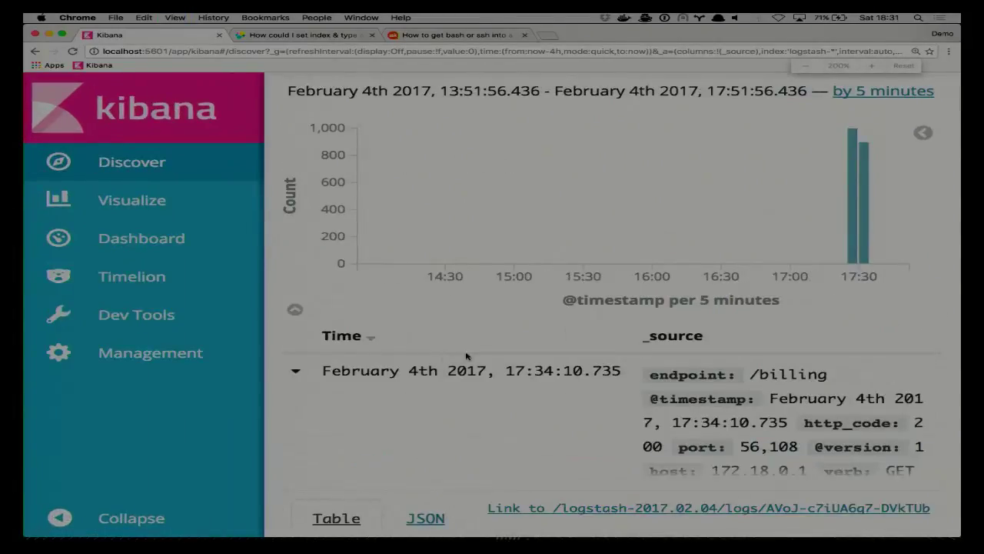
pyautogui.press('super+minus')
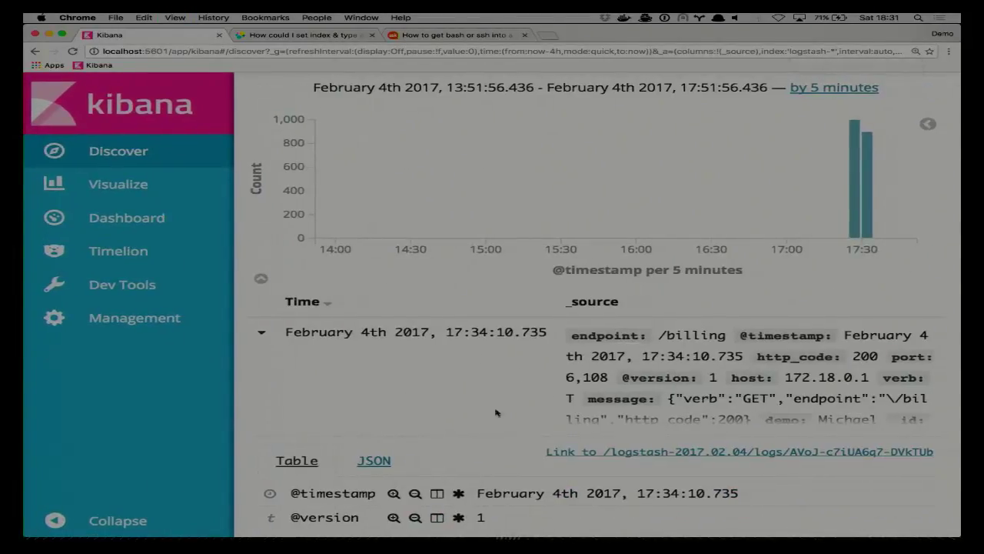
pyautogui.scroll(-5, 310, 393)
pyautogui.scroll(-3, 311, 392)
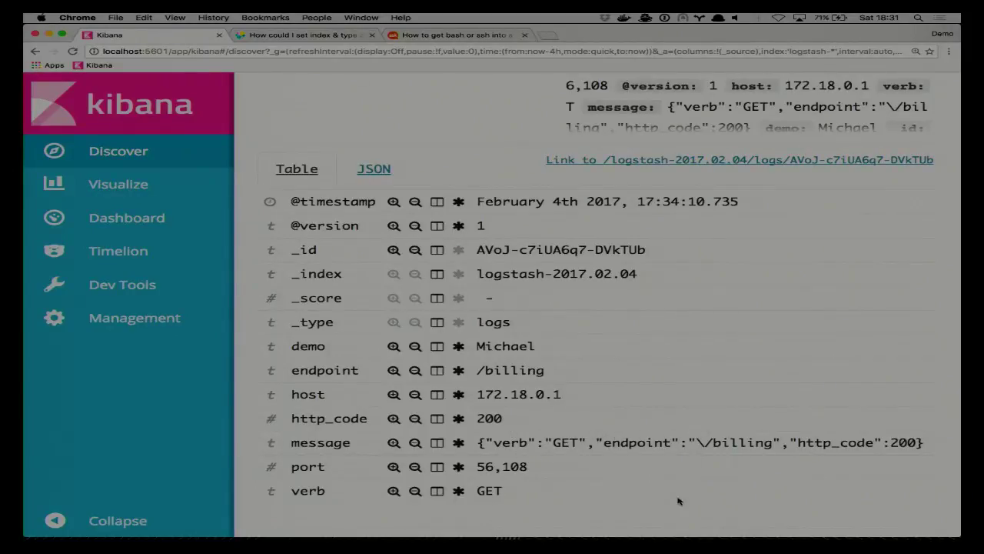
pyautogui.scroll(4, 551, 456)
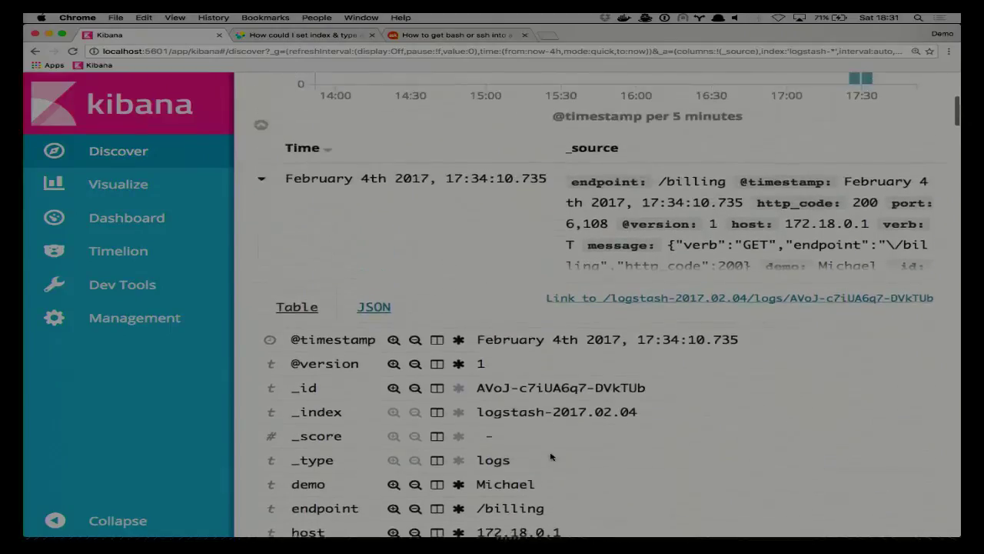
pyautogui.scroll(2, 551, 457)
pyautogui.click(264, 242)
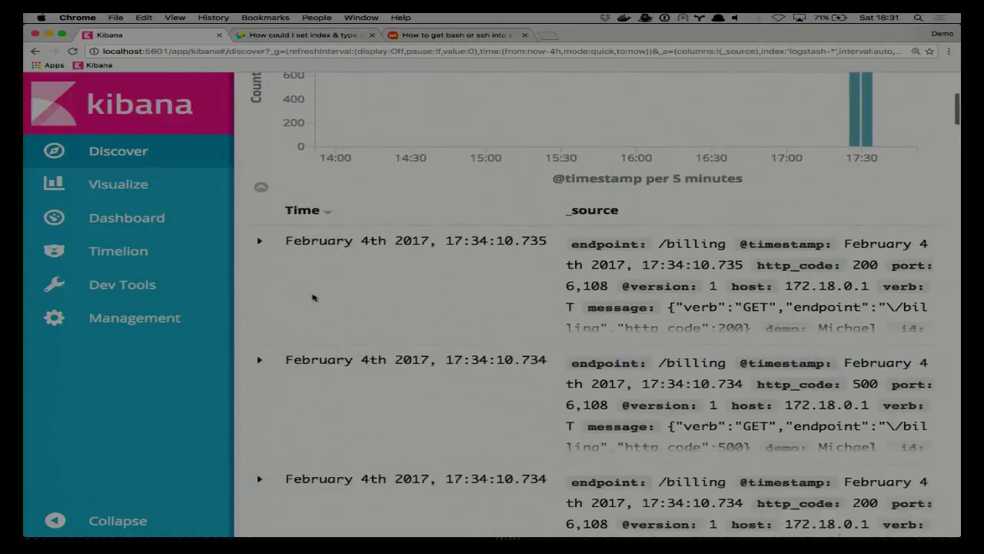
# Search the logstash-* documents with the query gender:M
pyautogui.scroll(6, 313, 298)
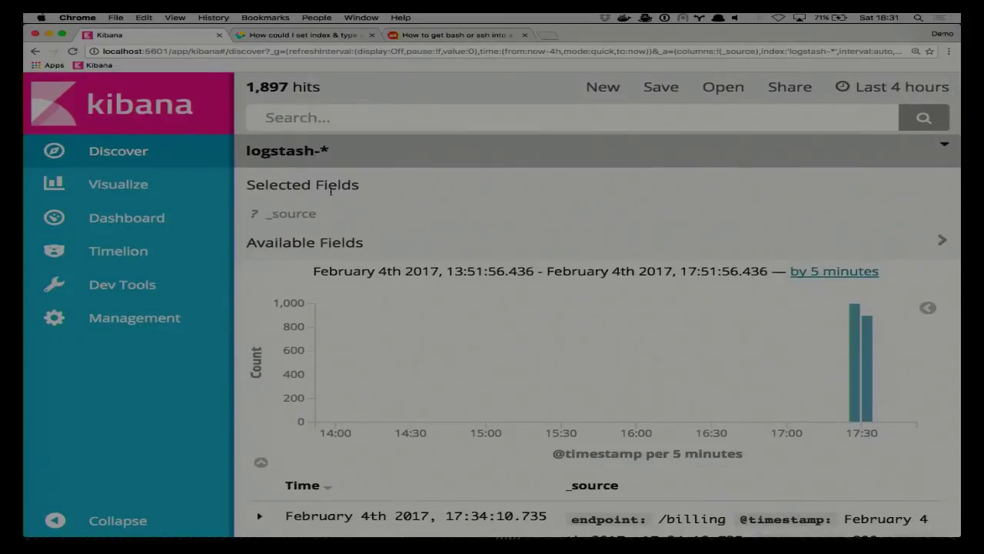
pyautogui.click(369, 117)
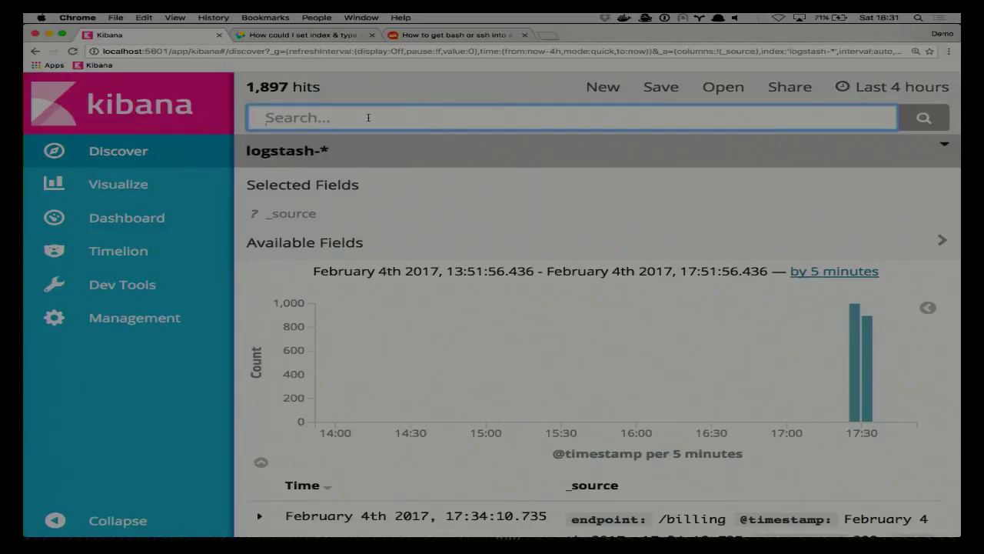
pyautogui.write('gender:M')
pyautogui.press('Return')
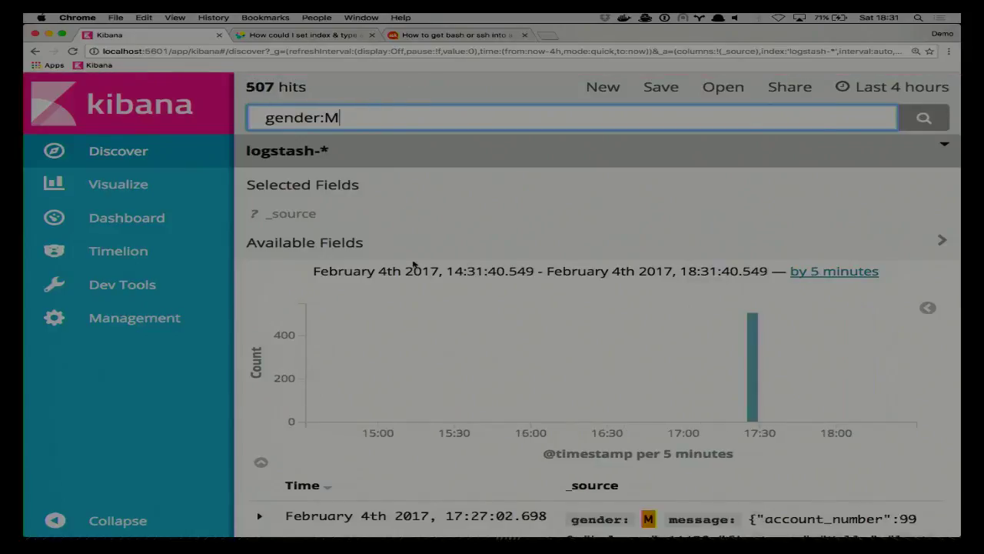
# Expand the first matching document and examine its field table
pyautogui.scroll(-5, 413, 263)
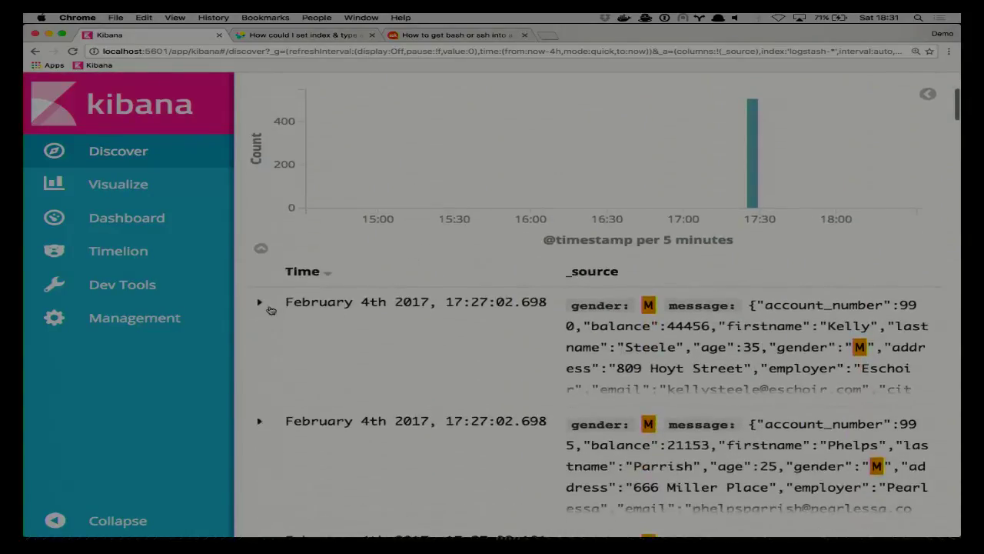
pyautogui.click(260, 303)
pyautogui.scroll(-7, 270, 315)
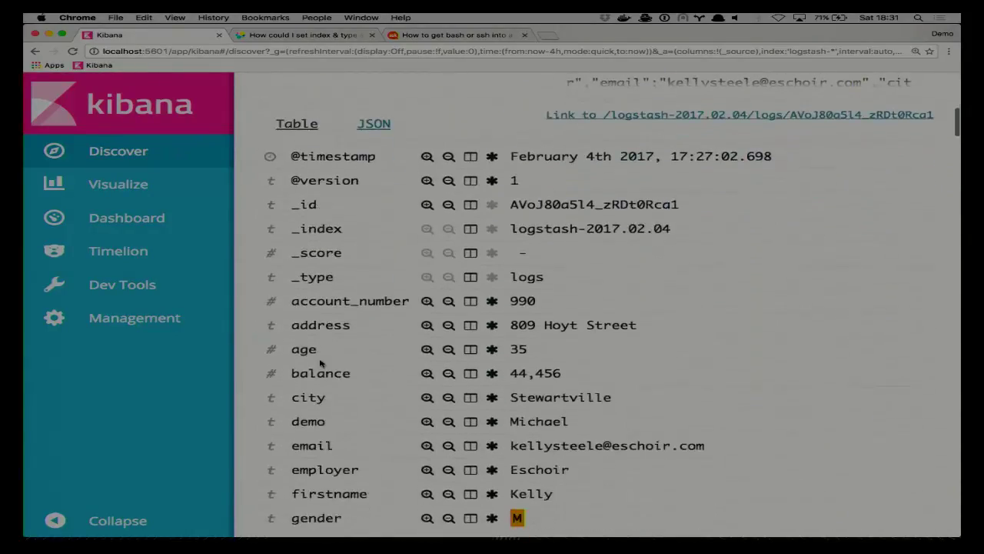
# Narrow the search to gender:M AND balance: >20000 AND balance: <35000 and run it
pyautogui.scroll(10, 324, 337)
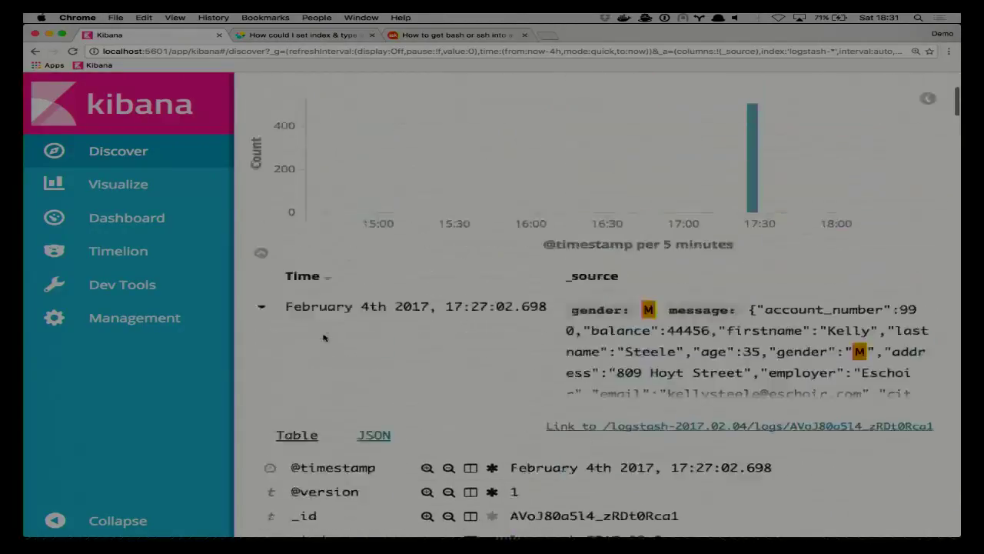
pyautogui.click(385, 123)
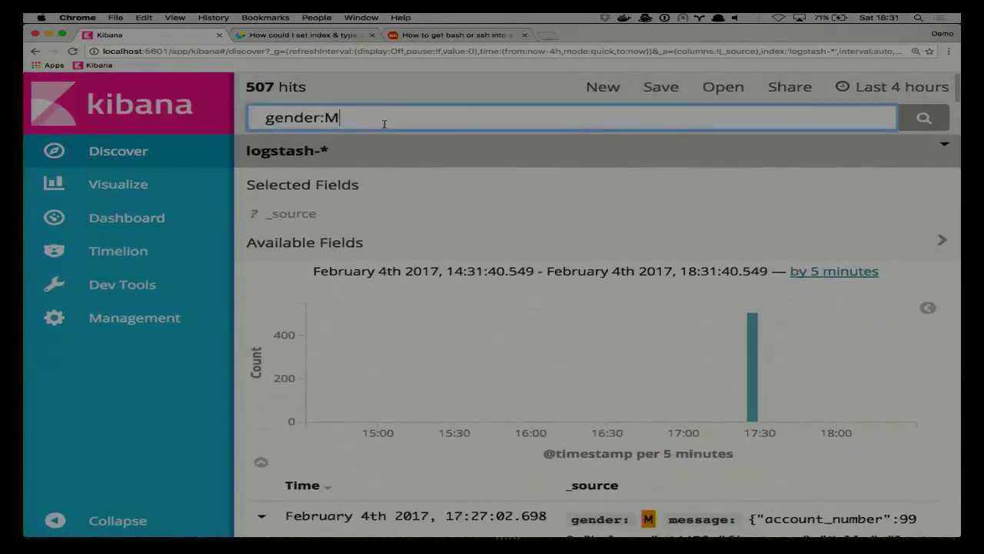
pyautogui.write('AND balance: >20000')
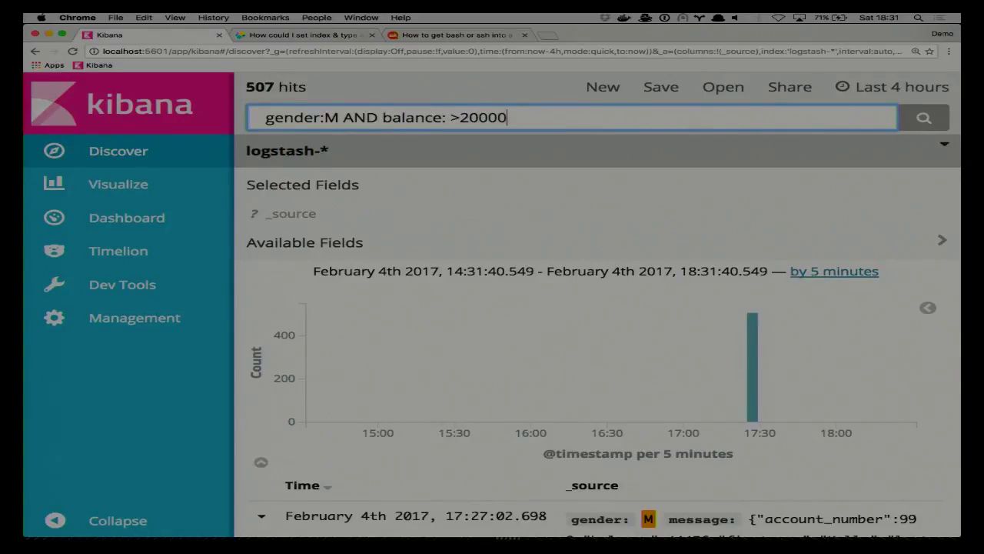
pyautogui.write(' AND balance ')
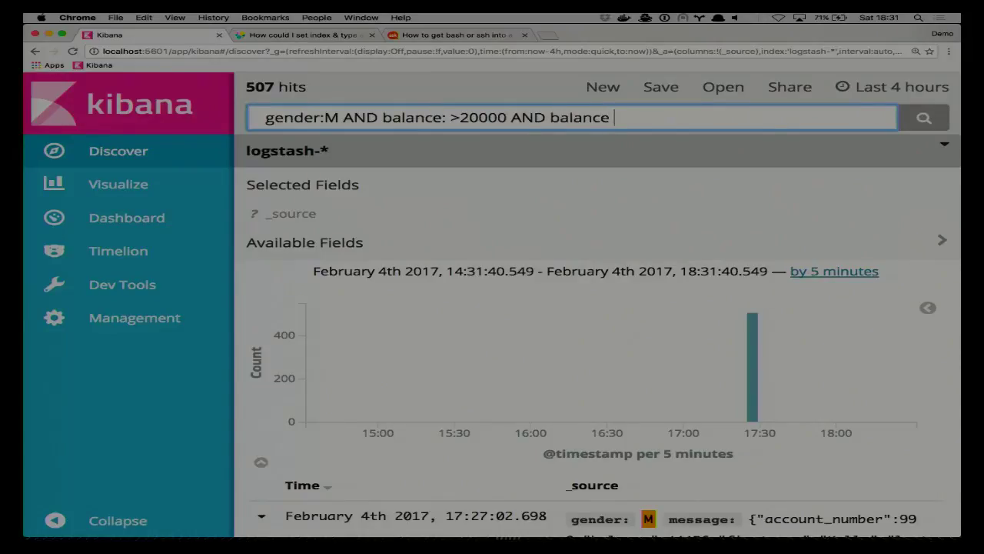
pyautogui.write(': <35000')
pyautogui.press('Return')
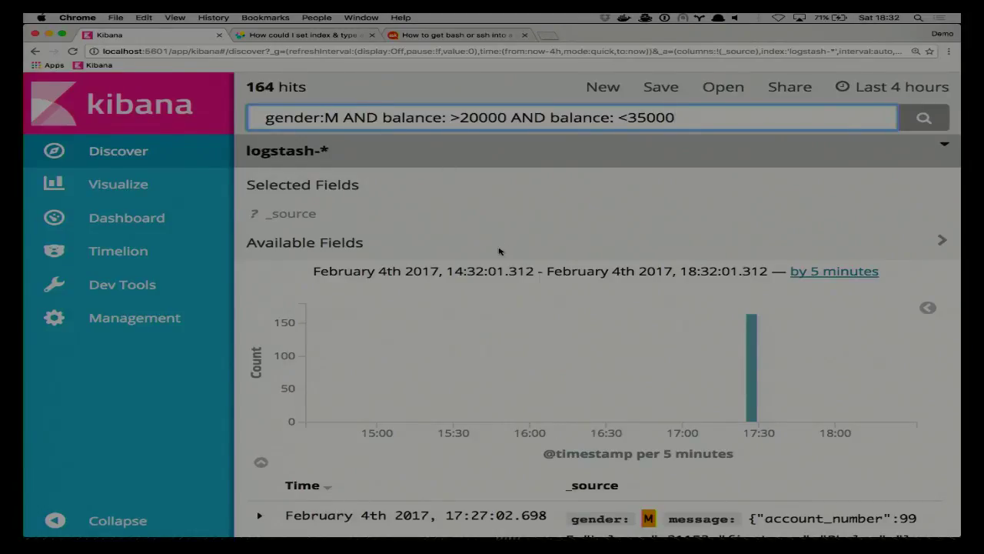
# Expand the first document in the narrowed results and check its gender and balance fields
pyautogui.scroll(-4, 501, 250)
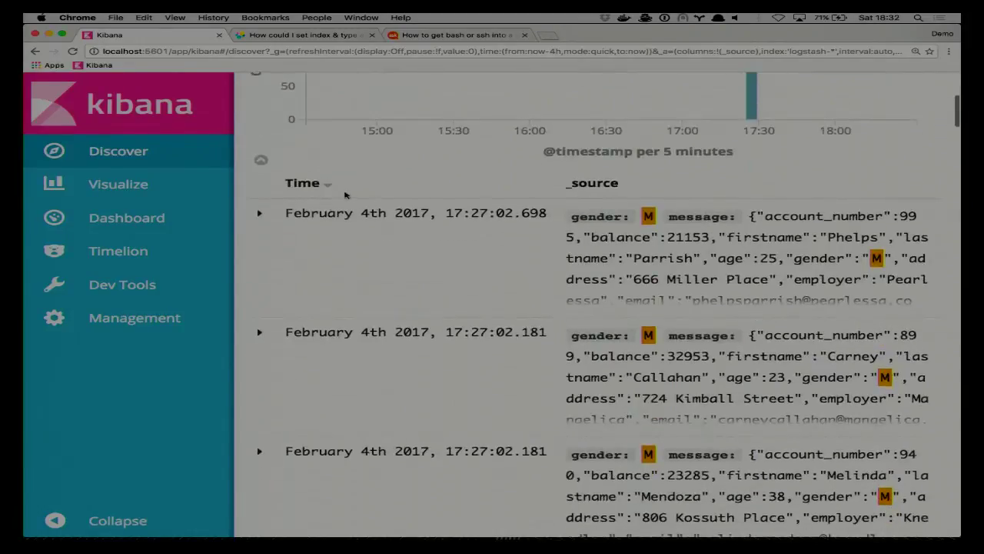
pyautogui.click(261, 213)
pyautogui.scroll(-3, 330, 326)
pyautogui.scroll(-2, 330, 323)
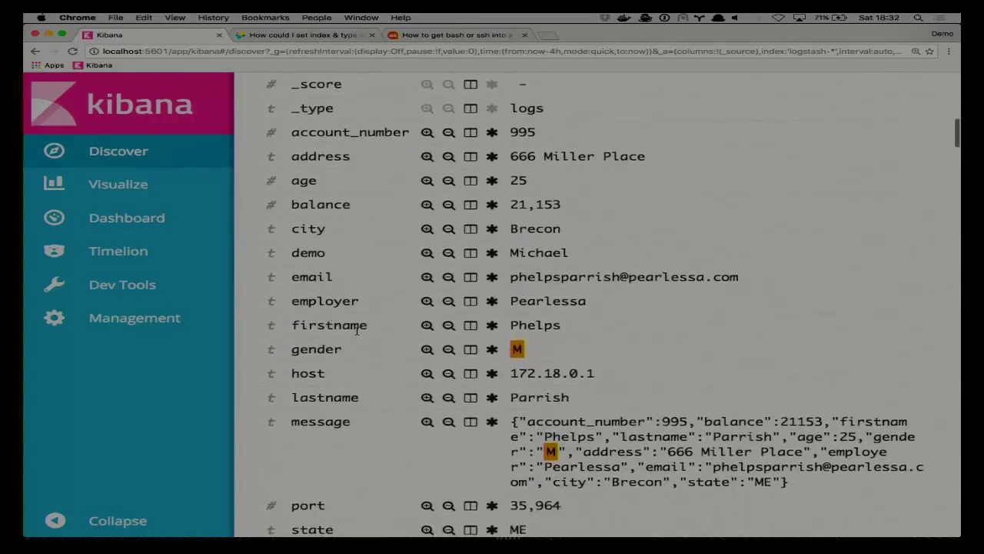
pyautogui.scroll(-2, 406, 306)
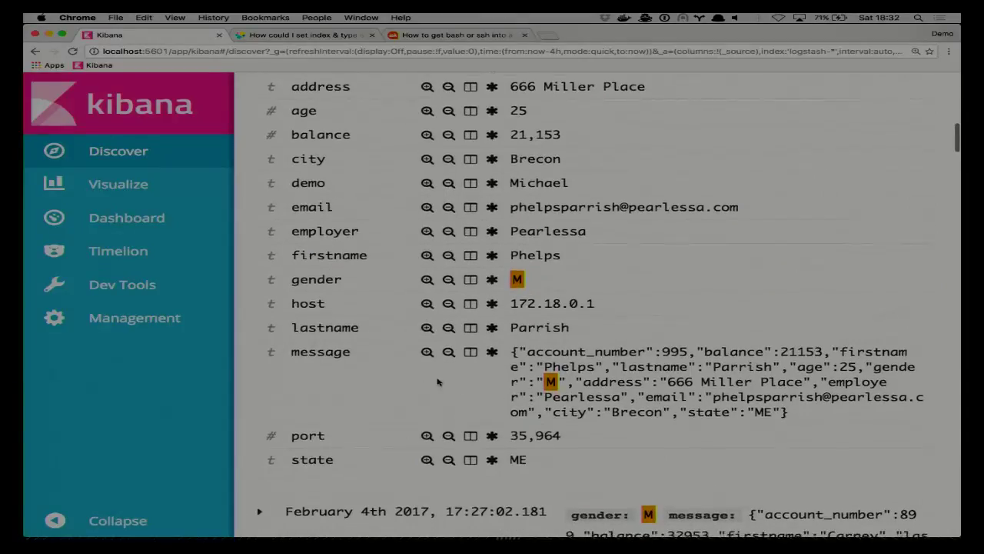
pyautogui.scroll(2, 508, 403)
pyautogui.scroll(4, 513, 402)
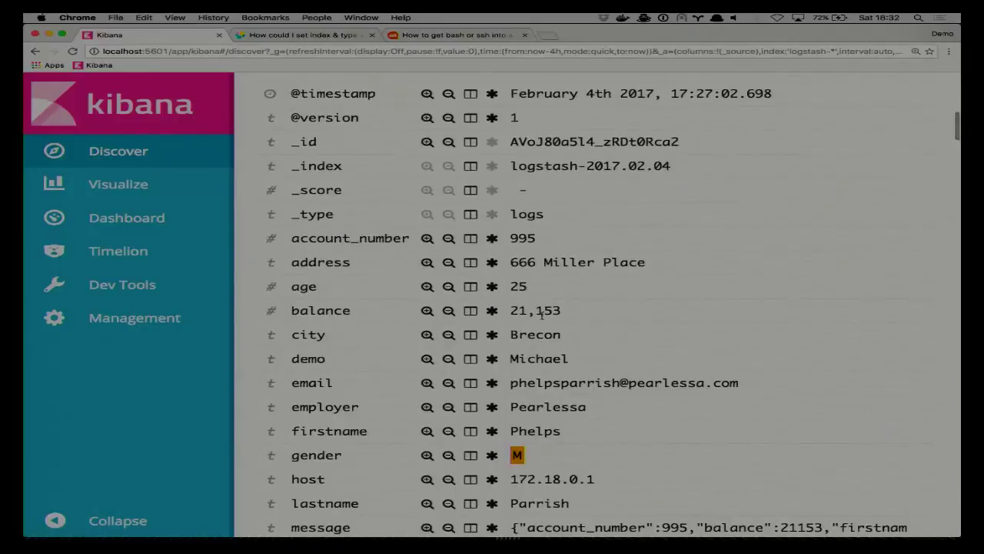
pyautogui.scroll(10, 542, 330)
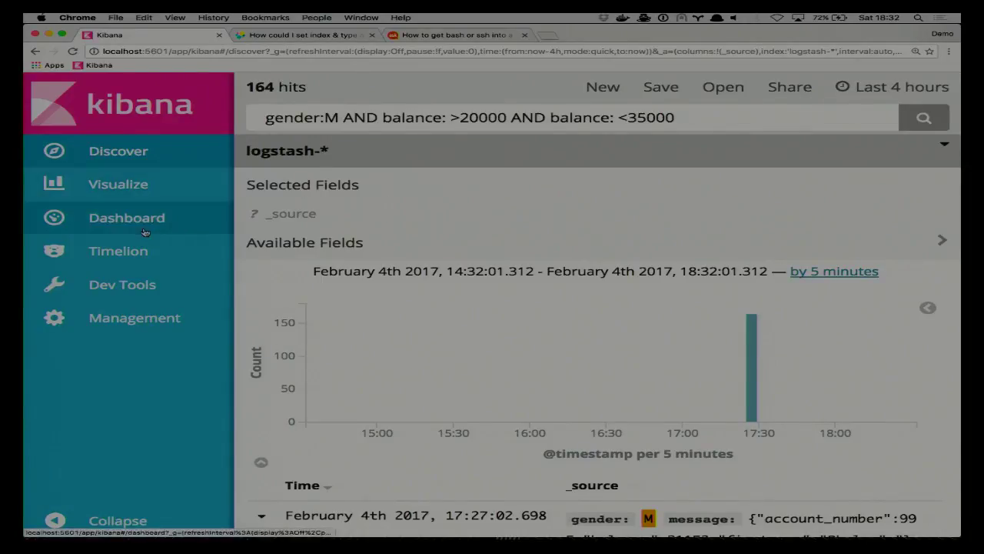
# Start a new pie chart visualization from a new search on the logstash-* index
pyautogui.click(135, 197)
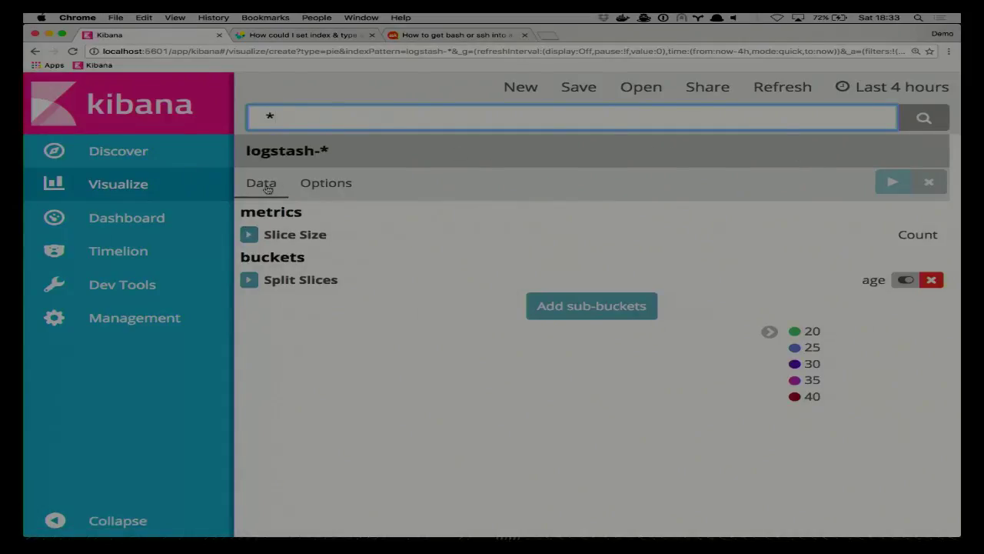
pyautogui.click(166, 185)
pyautogui.scroll(5, 342, 187)
pyautogui.scroll(5, 342, 187)
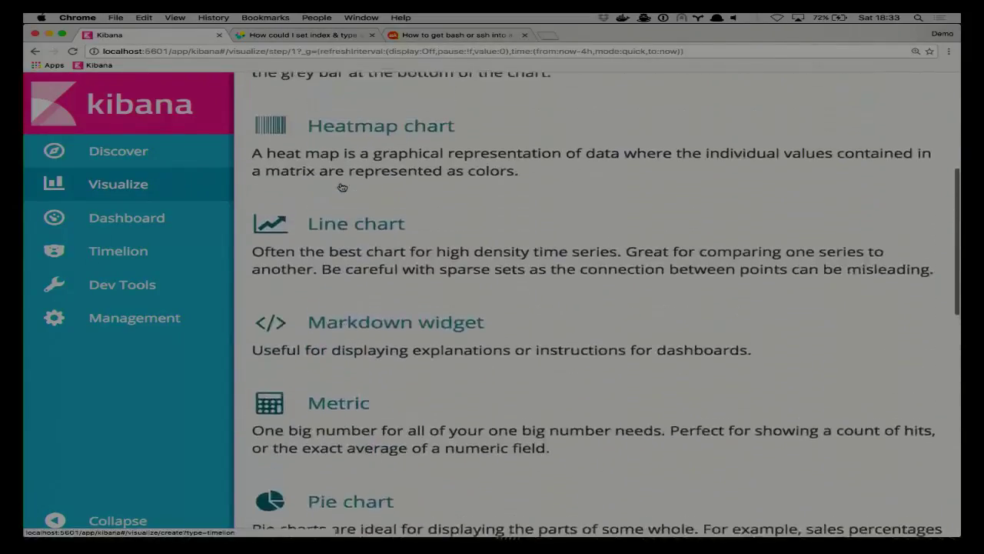
pyautogui.scroll(1, 343, 187)
pyautogui.scroll(-5, 342, 187)
pyautogui.click(342, 308)
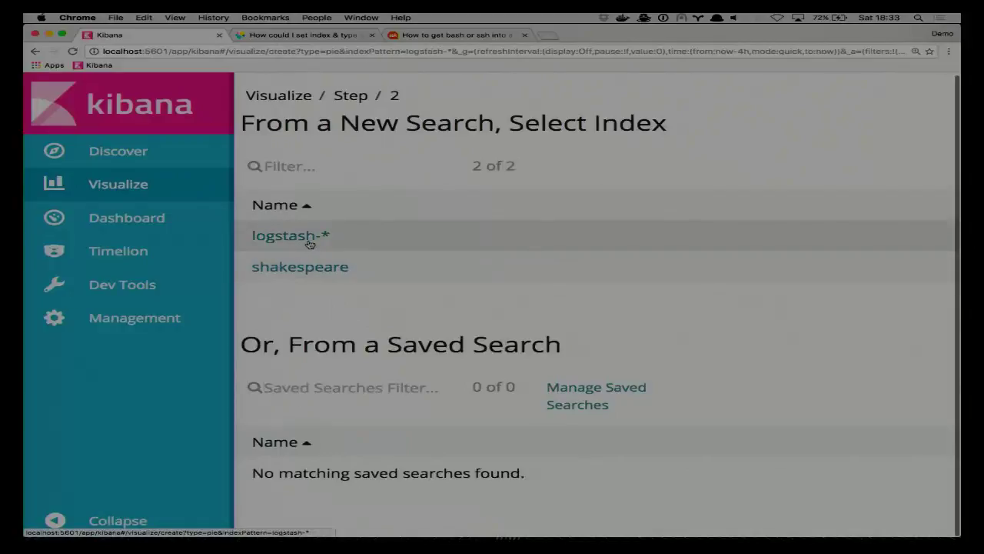
pyautogui.click(311, 239)
# Split the pie slices with a Terms aggregation on endpoint.keyword, apply it and inspect the chart
pyautogui.click(316, 318)
pyautogui.click(323, 324)
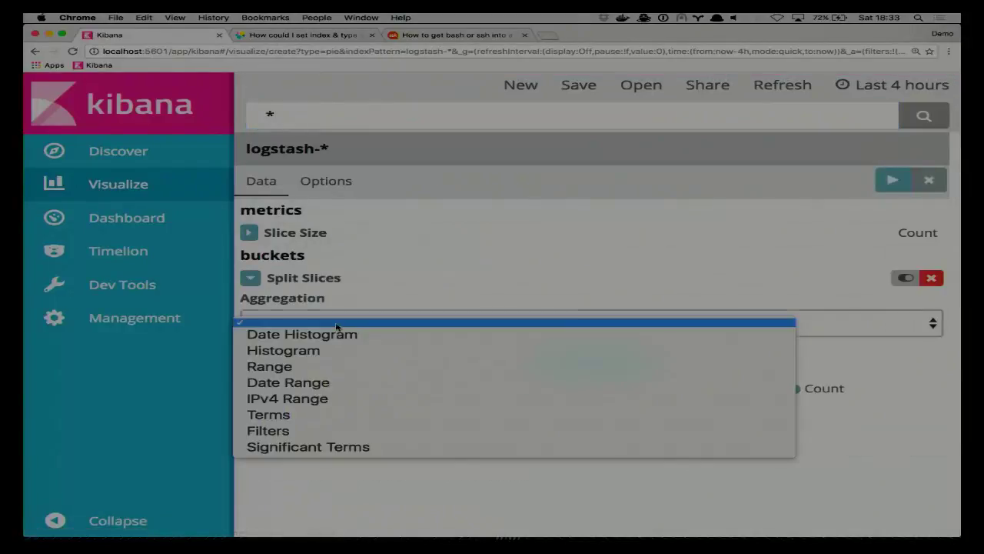
pyautogui.click(331, 413)
pyautogui.click(343, 386)
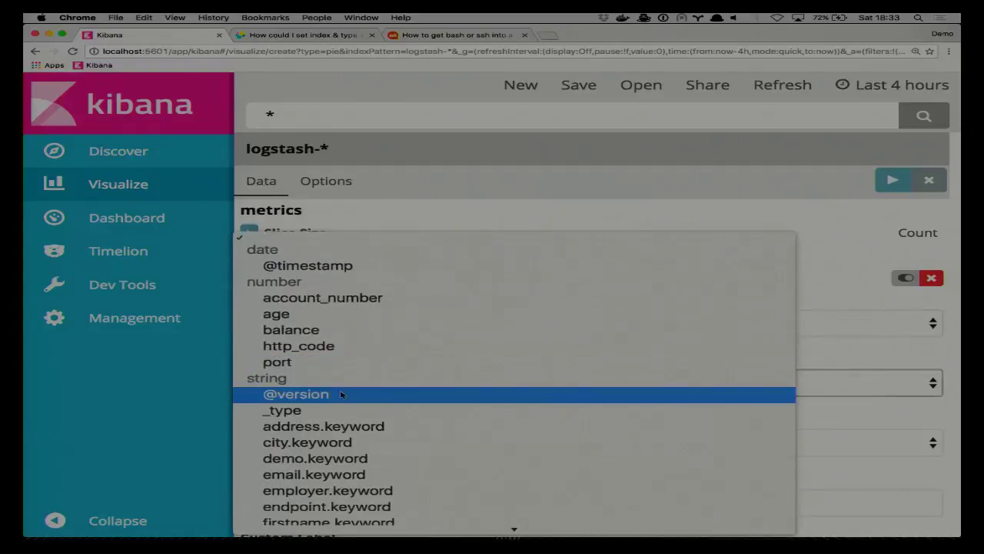
pyautogui.scroll(-3, 342, 393)
pyautogui.click(373, 450)
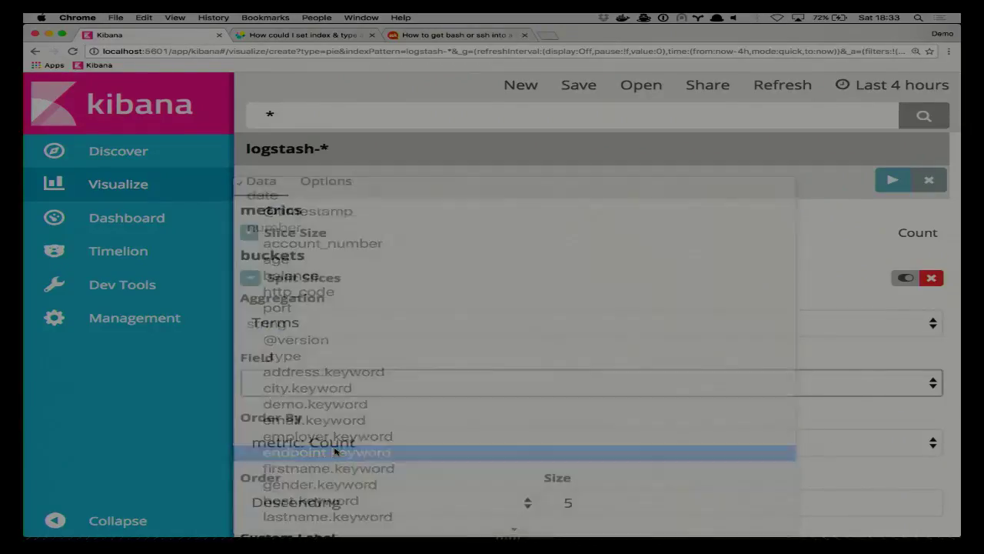
pyautogui.click(891, 183)
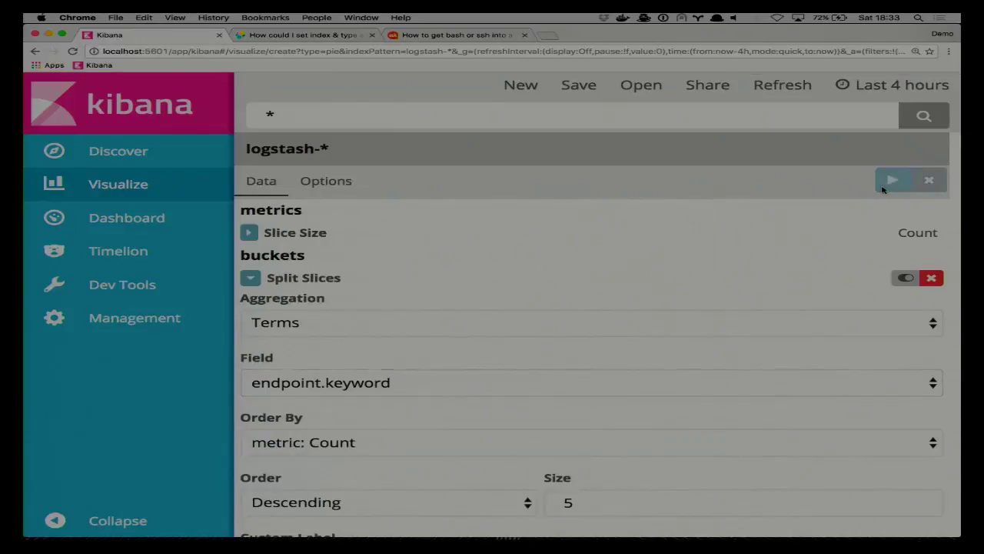
pyautogui.scroll(-10, 779, 305)
pyautogui.moveTo(659, 312)
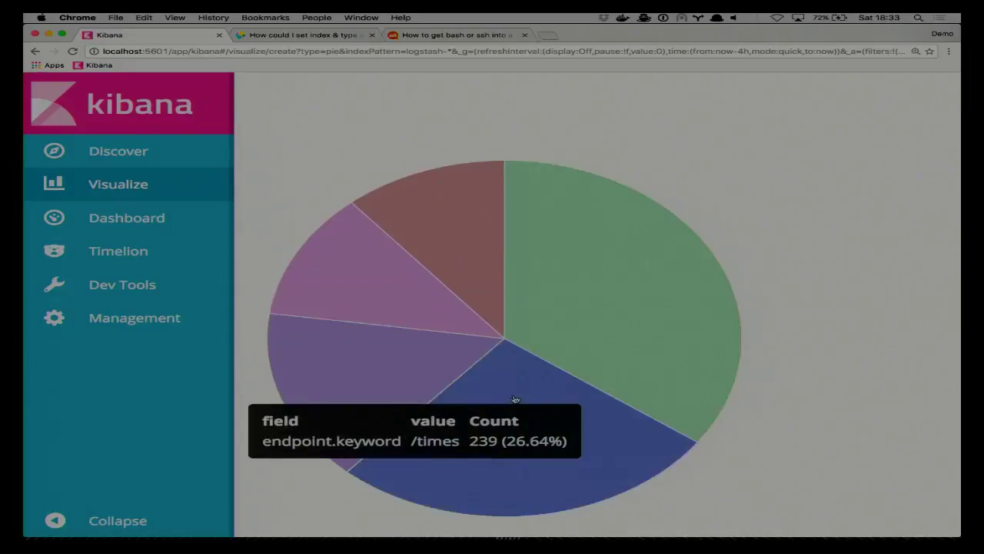
# Add a Split Slices sub-bucket to the pie chart with a Terms sub aggregation
pyautogui.scroll(5, 545, 285)
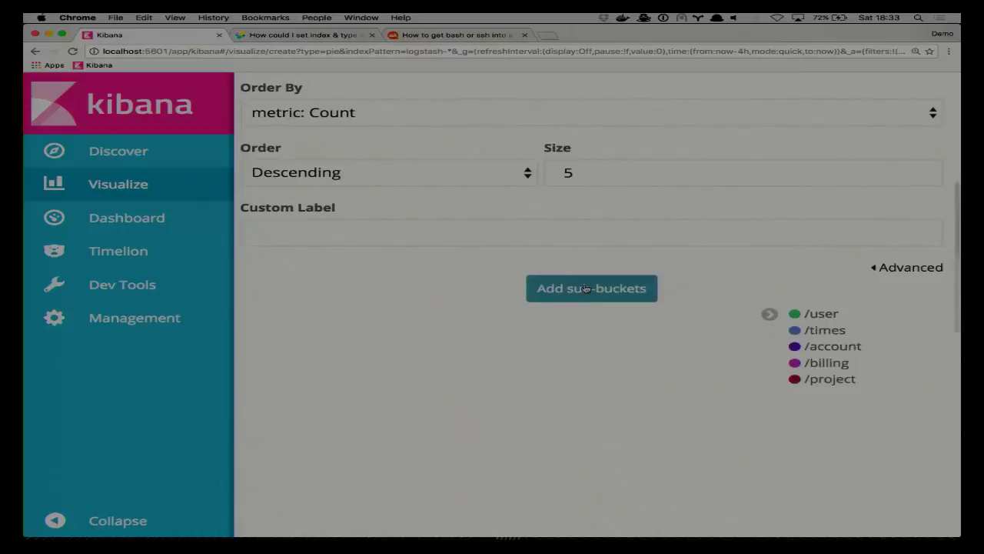
pyautogui.click(586, 289)
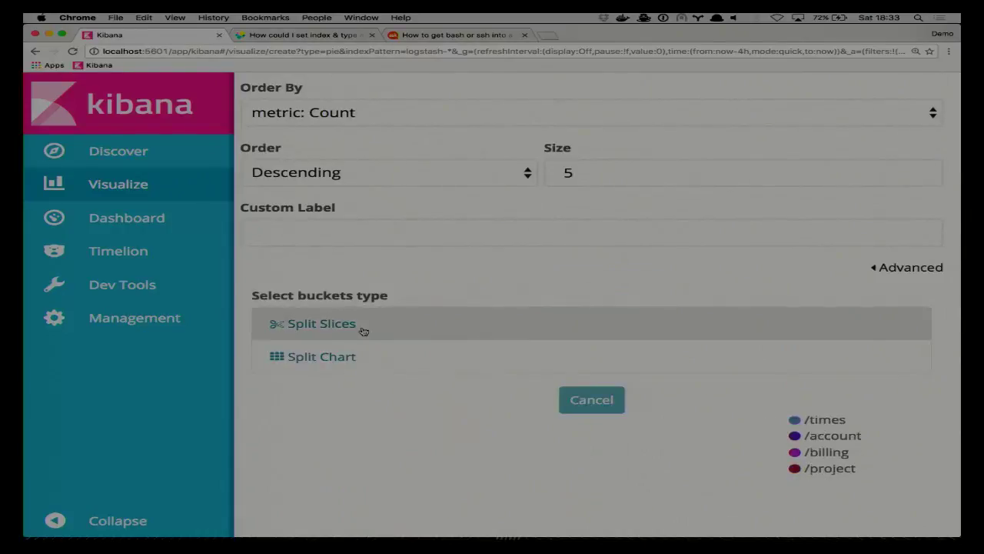
pyautogui.click(364, 330)
pyautogui.click(363, 339)
pyautogui.click(343, 428)
# Set the sub-bucket's field to http_code, apply the changes and inspect the outer ring of the pie chart
pyautogui.scroll(-3, 356, 419)
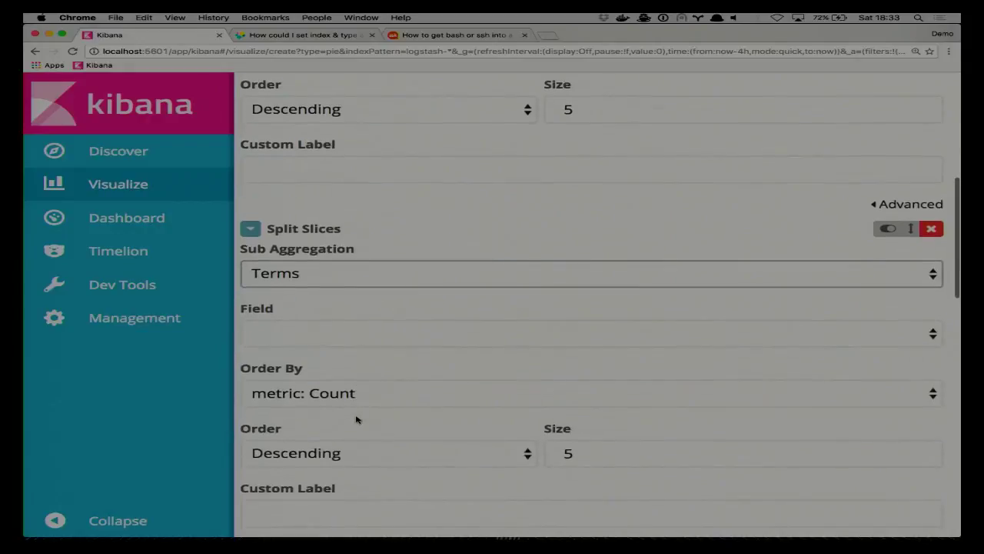
pyautogui.scroll(-1, 356, 407)
pyautogui.click(365, 330)
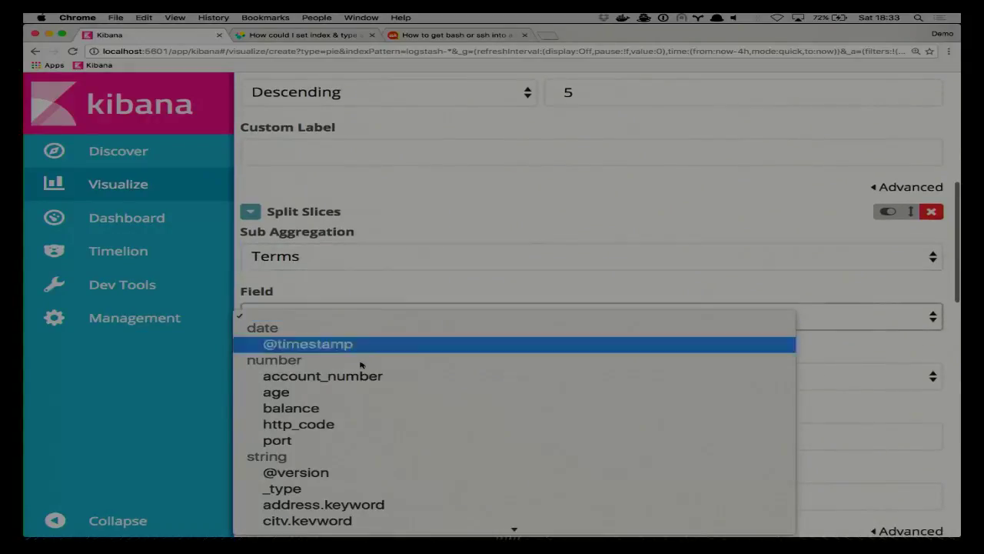
pyautogui.click(349, 427)
pyautogui.scroll(-2, 382, 406)
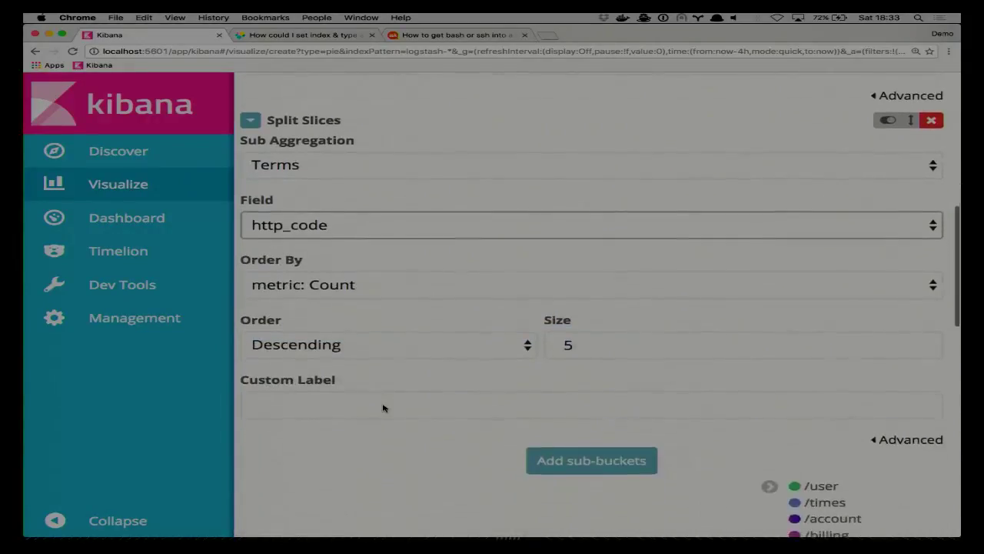
pyautogui.scroll(6, 553, 338)
pyautogui.click(885, 146)
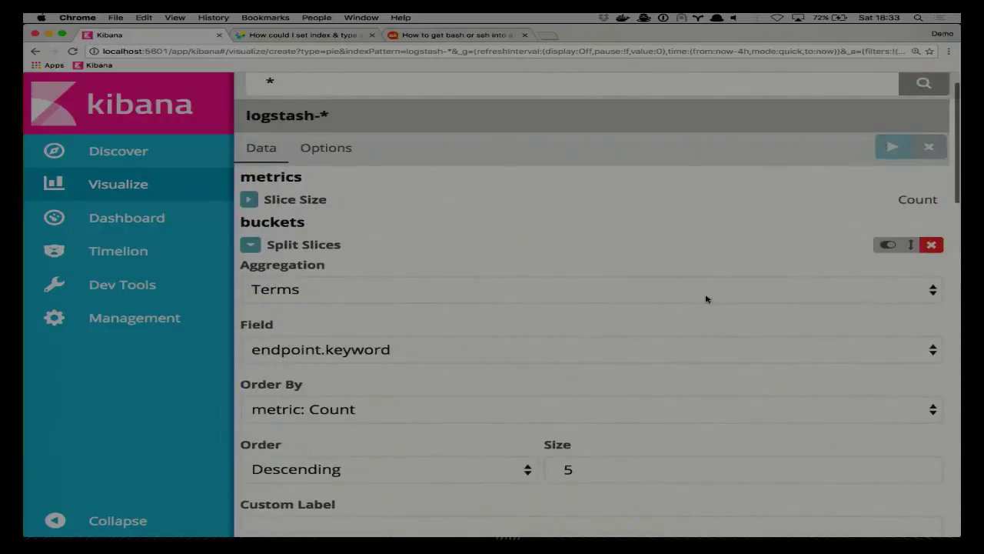
pyautogui.scroll(-10, 707, 300)
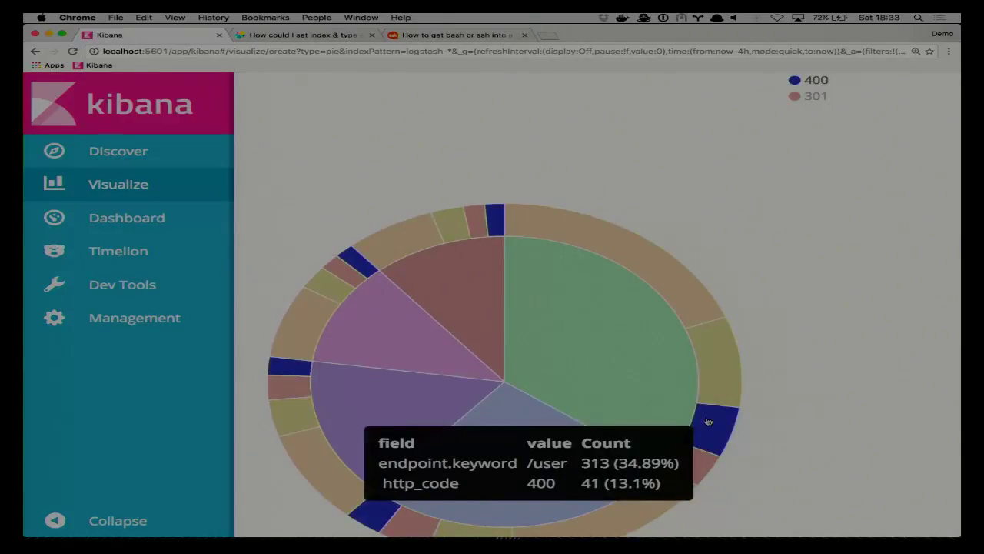
# Collapse the settings of both Split Slices buckets of the pie chart
pyautogui.scroll(5, 934, 268)
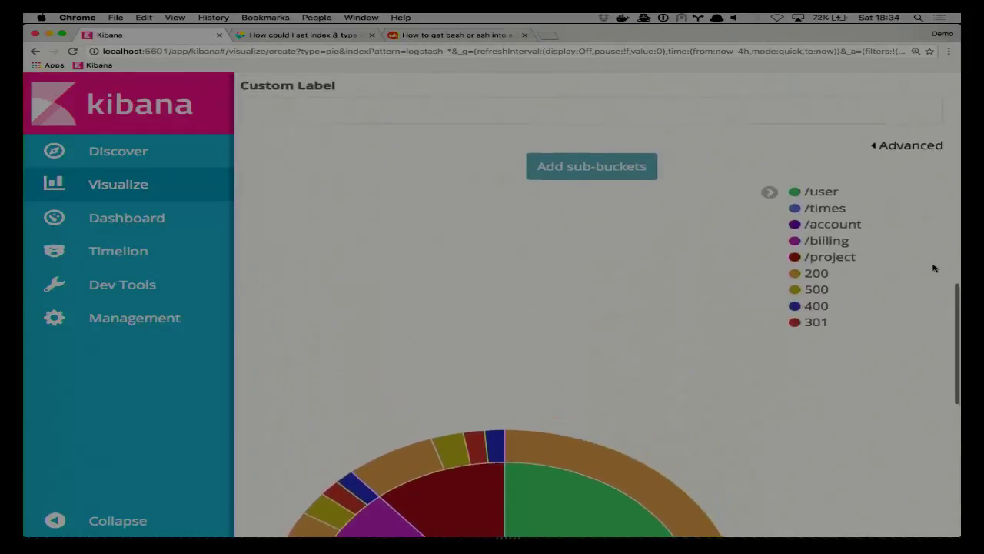
pyautogui.scroll(2, 935, 268)
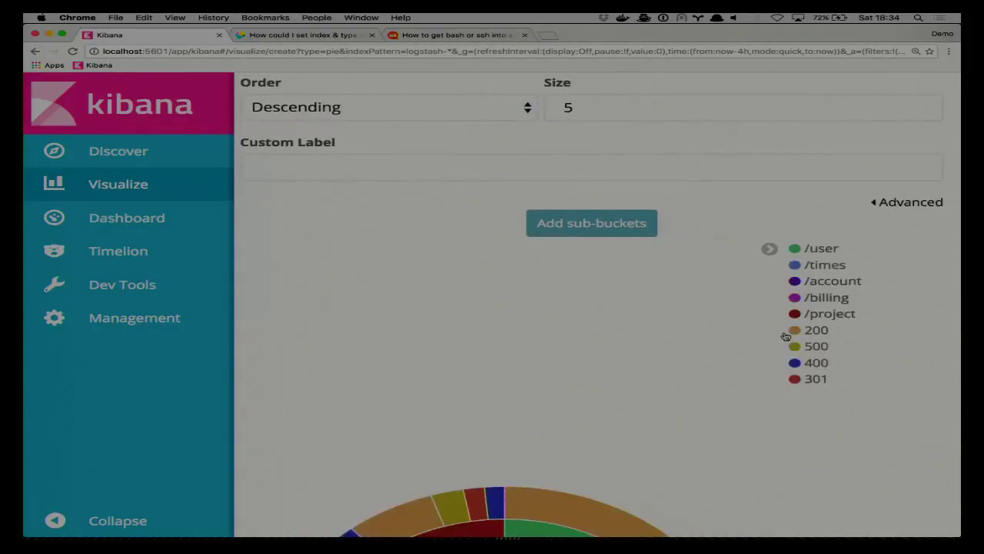
pyautogui.scroll(10, 716, 316)
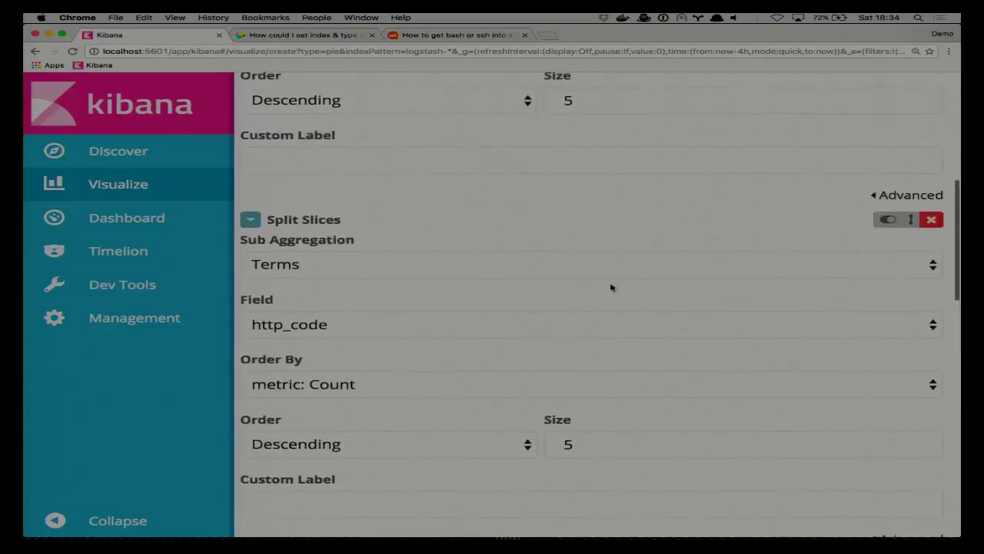
pyautogui.click(250, 224)
pyautogui.scroll(9, 253, 231)
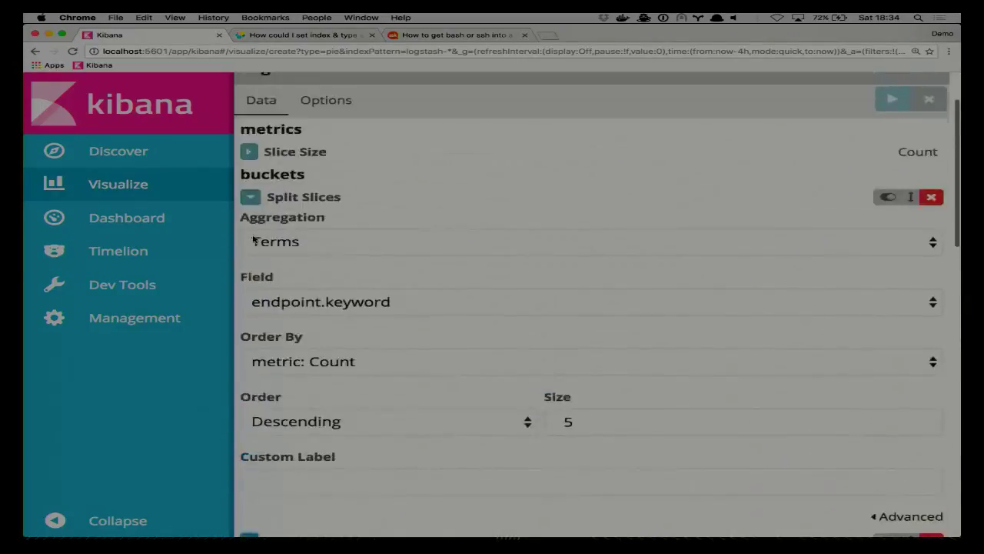
pyautogui.click(250, 197)
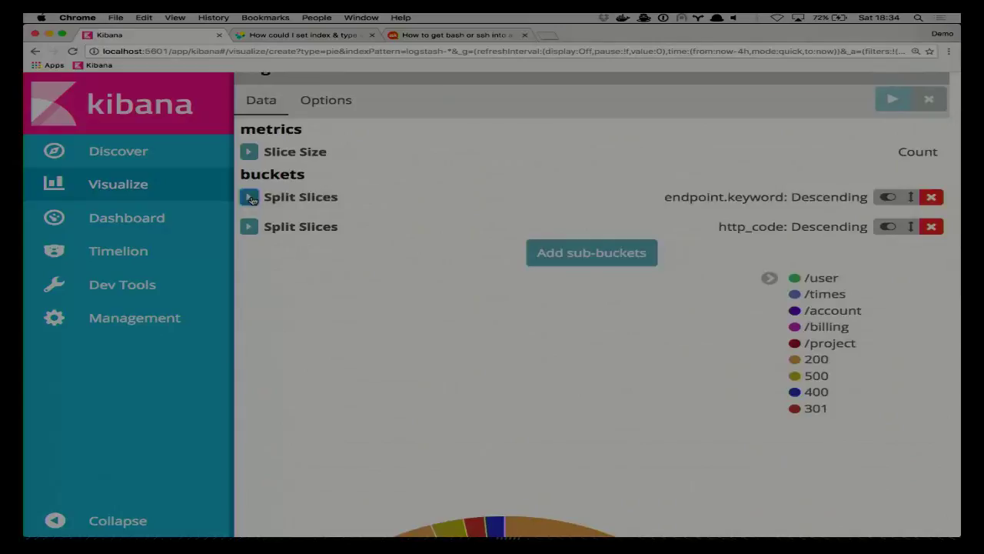
# Add a Split Chart sub-bucket to the pie chart with a Terms sub aggregation on endpoint.keyword
pyautogui.click(538, 250)
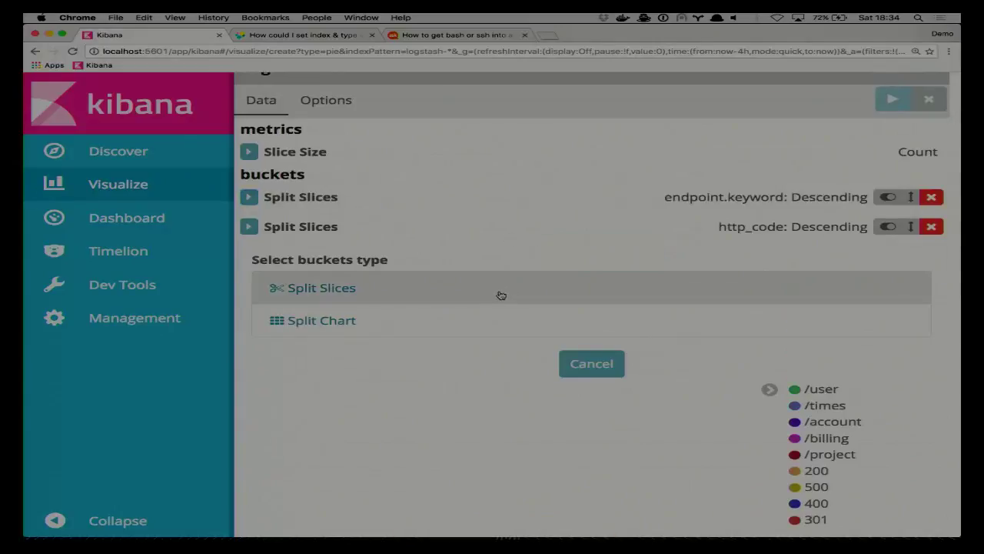
pyautogui.click(419, 320)
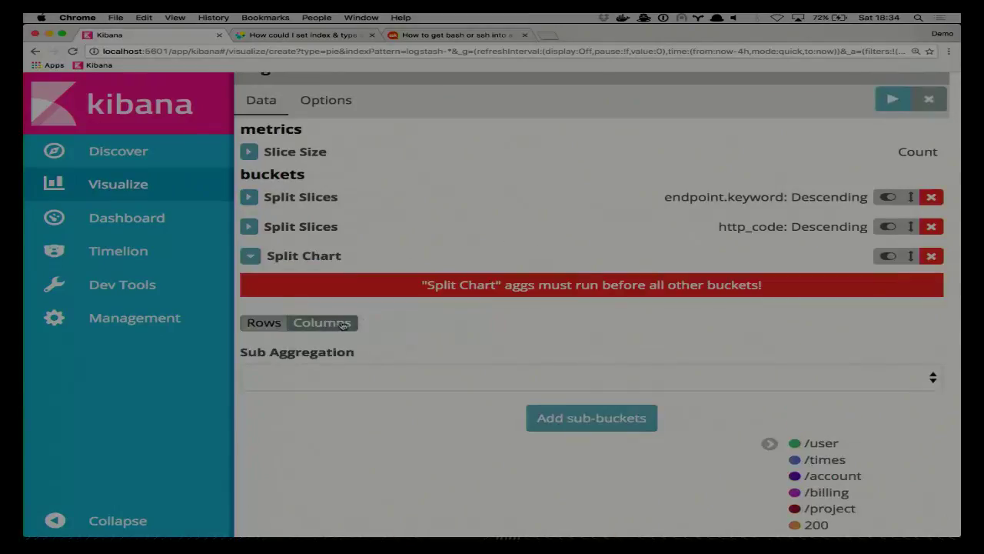
pyautogui.click(431, 374)
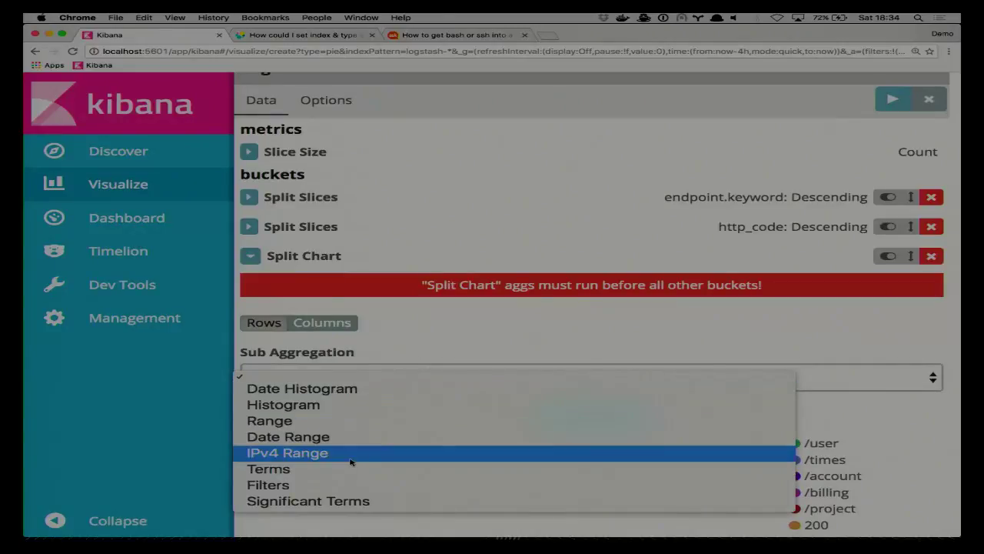
pyautogui.click(344, 468)
pyautogui.scroll(-2, 374, 454)
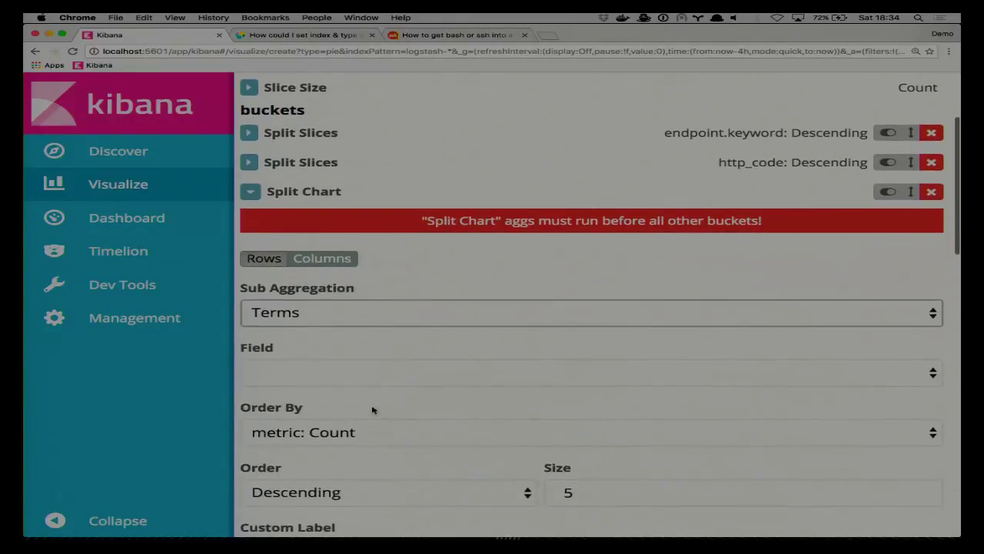
pyautogui.click(373, 375)
pyautogui.scroll(-3, 369, 423)
pyautogui.scroll(-3, 368, 439)
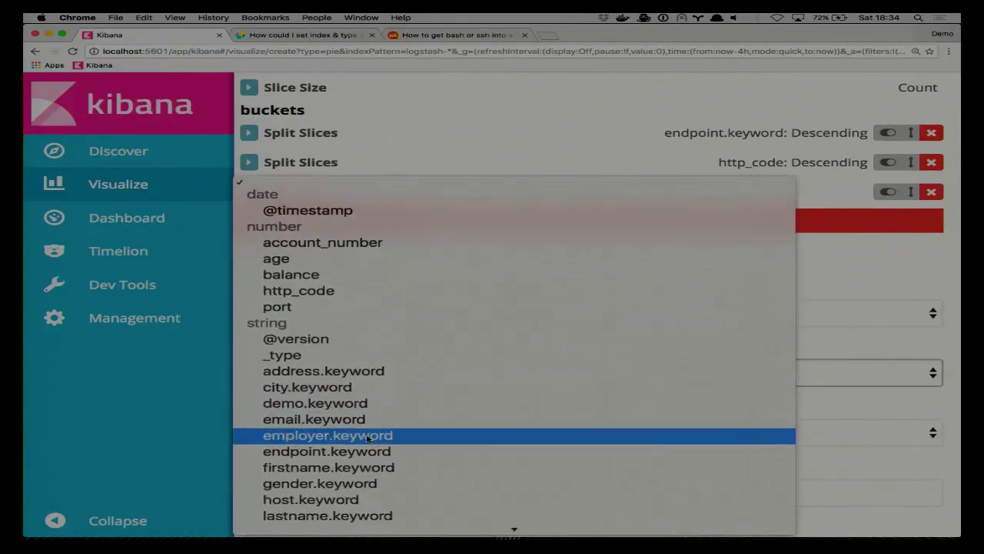
pyautogui.scroll(-1, 367, 439)
pyautogui.click(359, 427)
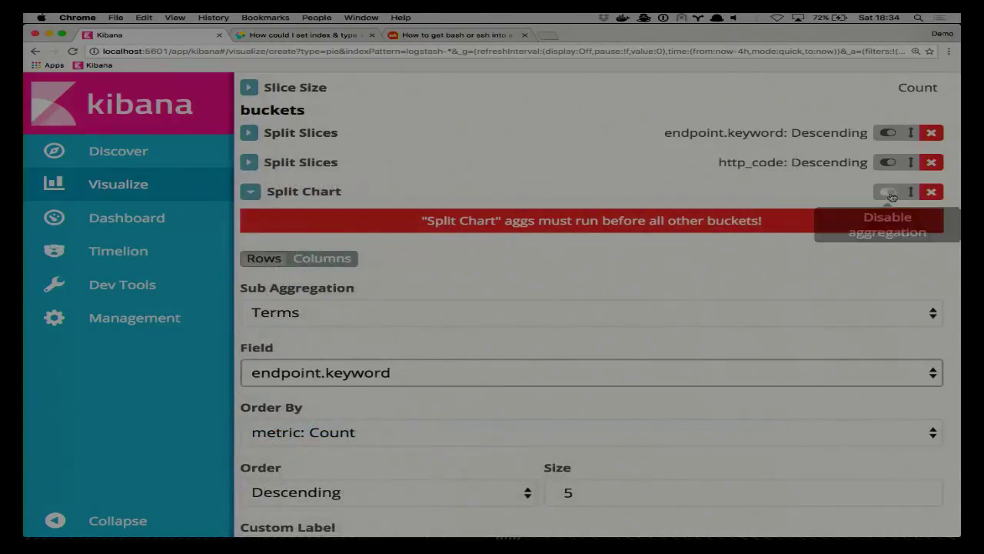
# Move the Split Chart bucket above the other buckets and remove the endpoint.keyword Split Slices bucket
pyautogui.moveTo(910, 190); pyautogui.dragTo(910, 174)
pyautogui.moveTo(910, 147); pyautogui.dragTo(909, 132)
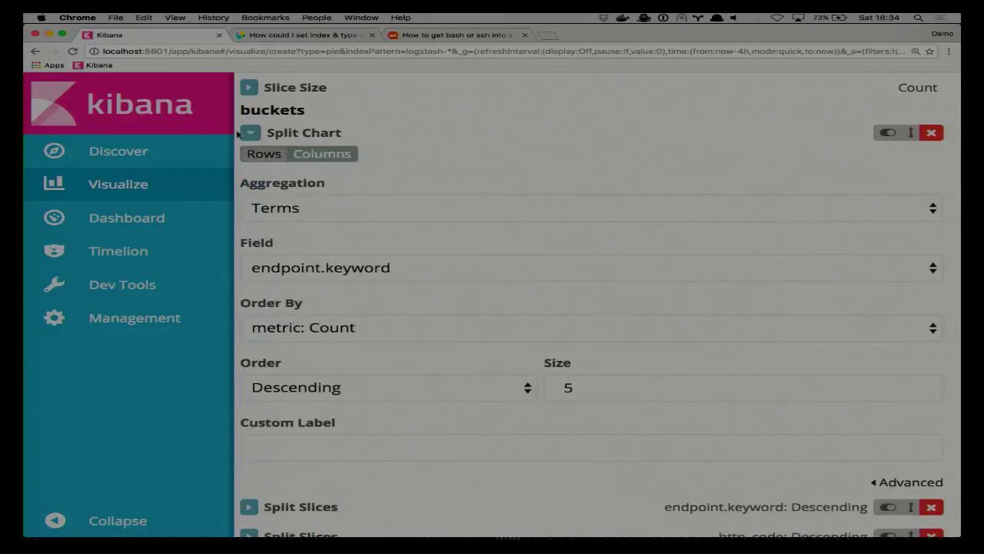
pyautogui.click(249, 132)
pyautogui.click(930, 162)
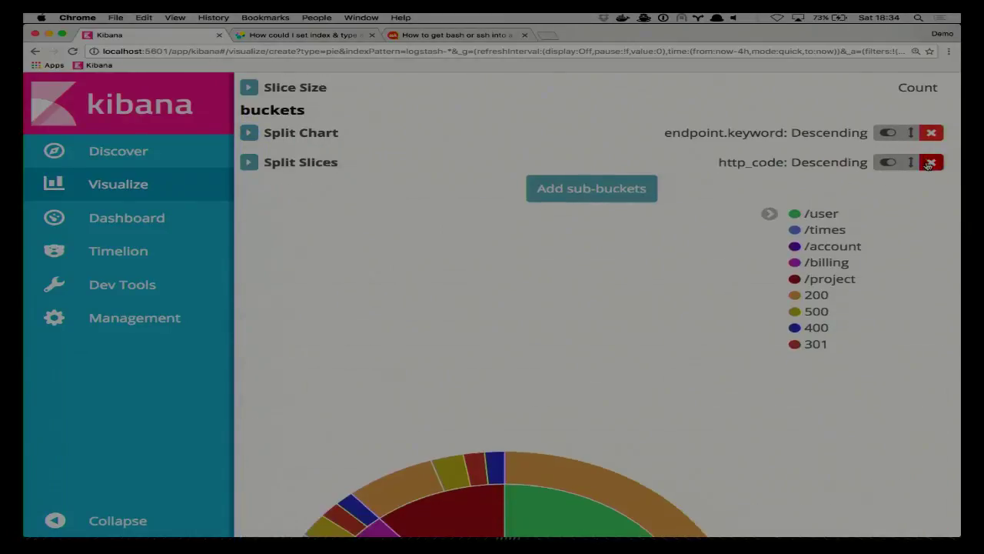
# Apply the bucket changes and inspect the separate HTTP code pie for each endpoint
pyautogui.scroll(3, 805, 274)
pyautogui.scroll(-1, 805, 274)
pyautogui.scroll(-8, 805, 274)
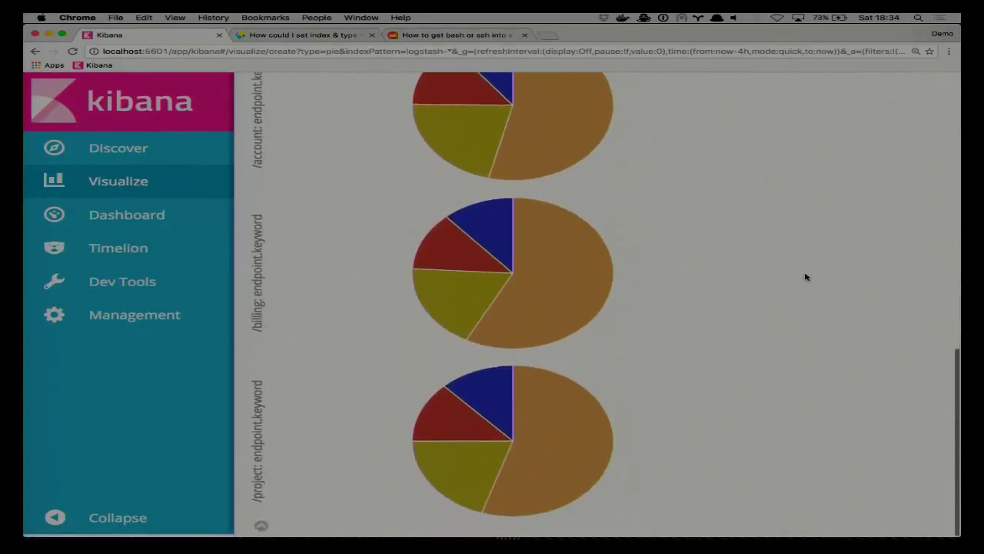
pyautogui.moveTo(519, 308)
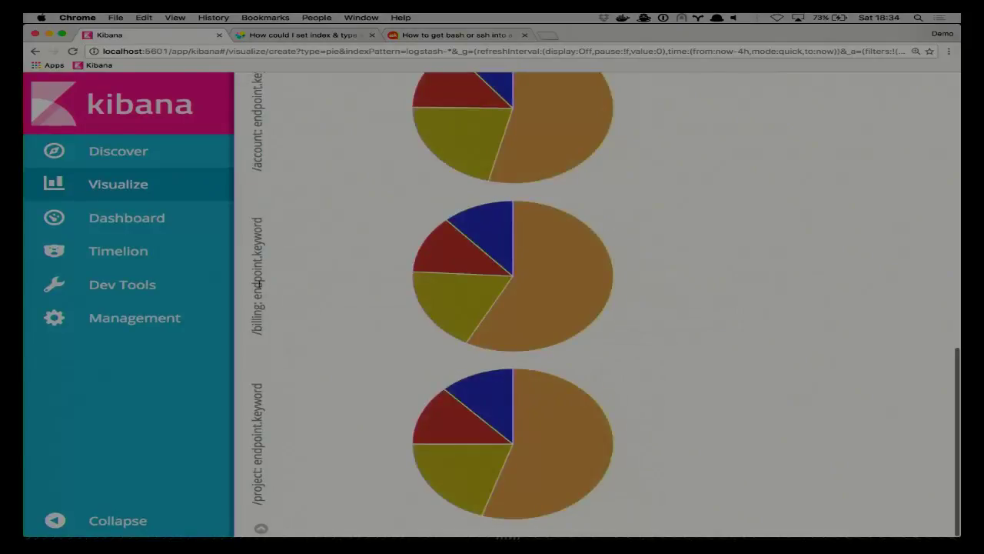
pyautogui.scroll(10, 418, 346)
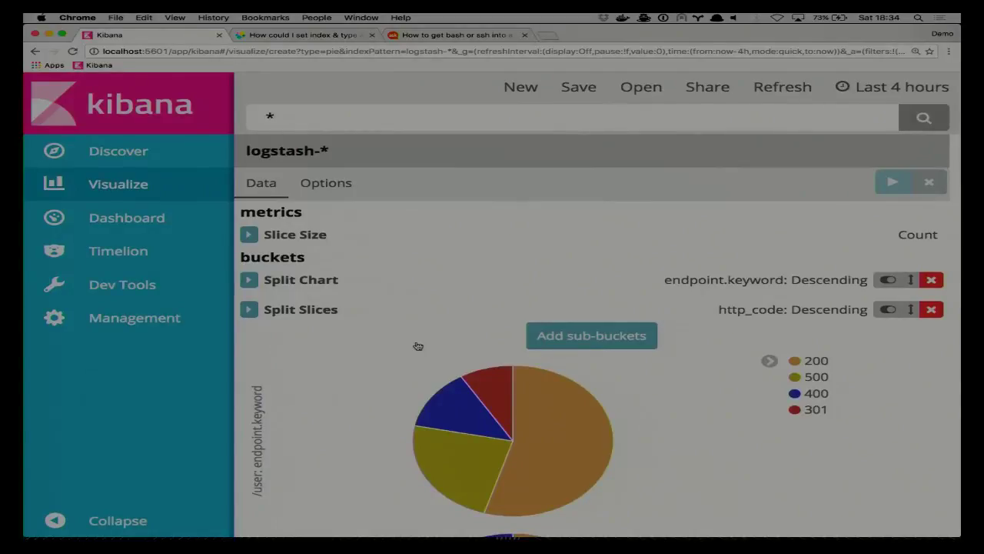
# Start a new vertical bar chart visualization from a new search on the logstash-* index
pyautogui.click(160, 193)
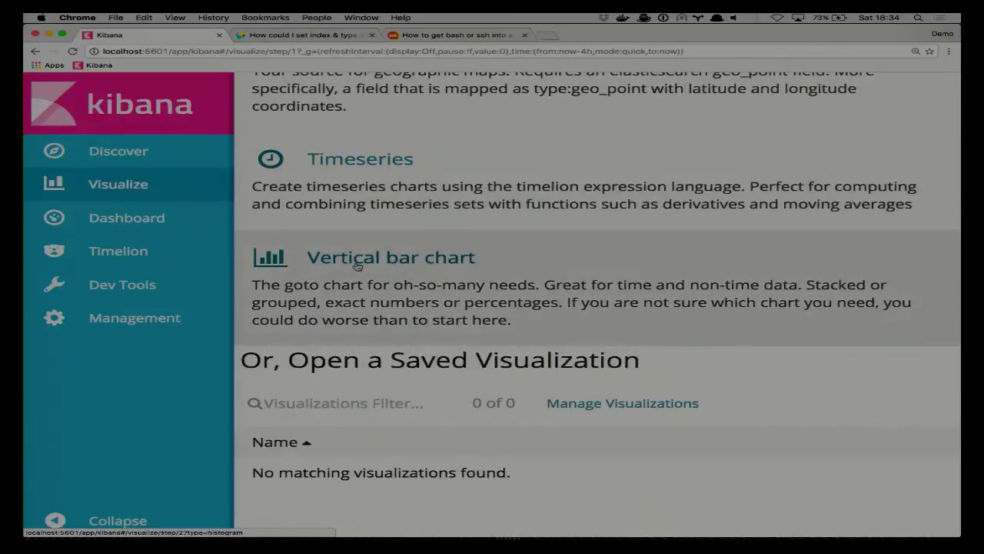
pyautogui.click(358, 264)
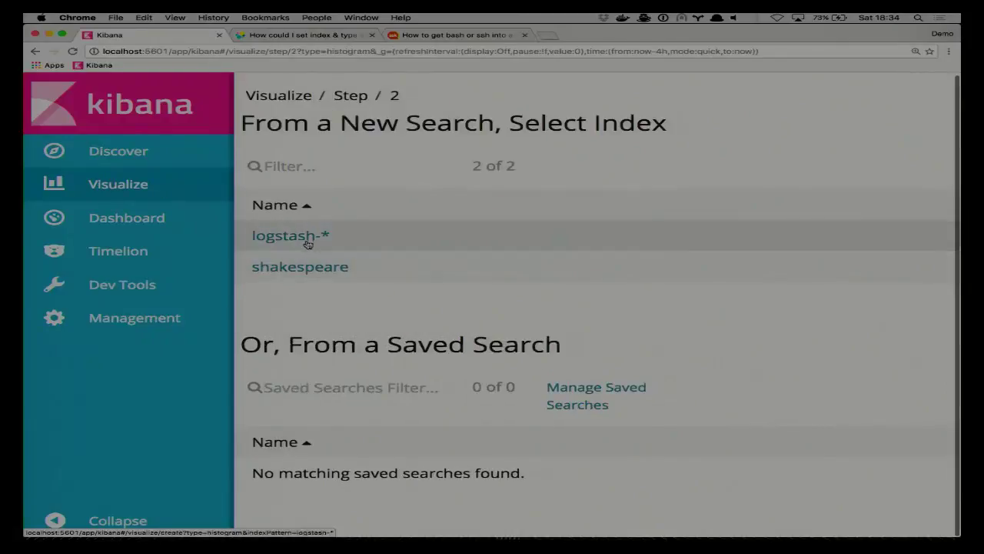
pyautogui.click(308, 238)
# Set the Y-axis metric to the Average aggregation of the balance field and collapse its settings
pyautogui.click(253, 232)
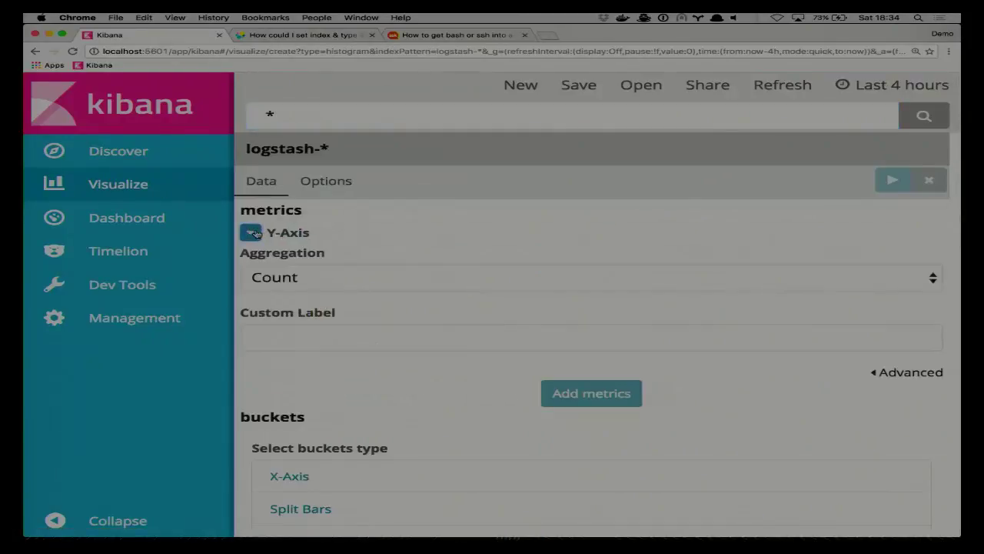
pyautogui.click(292, 278)
pyautogui.press('Escape')
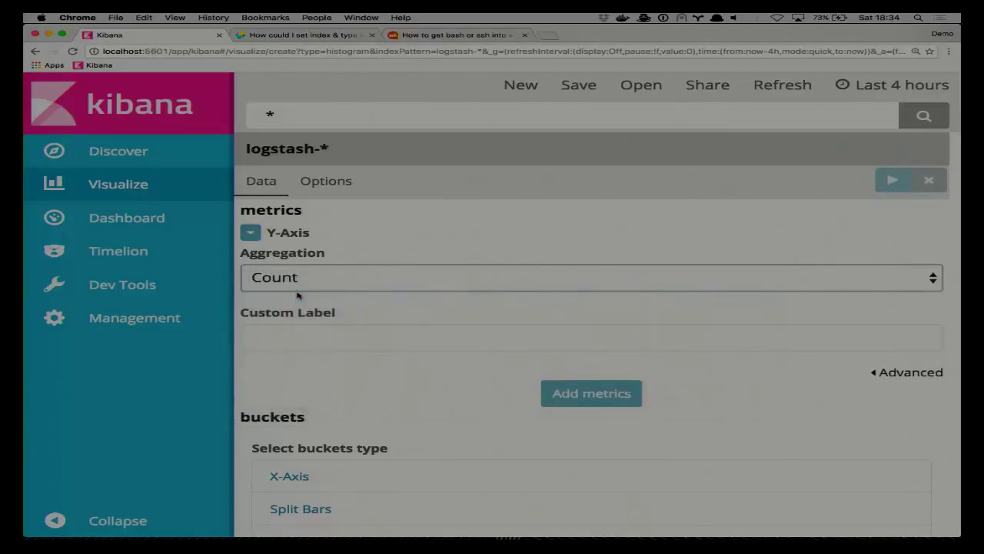
pyautogui.click(304, 339)
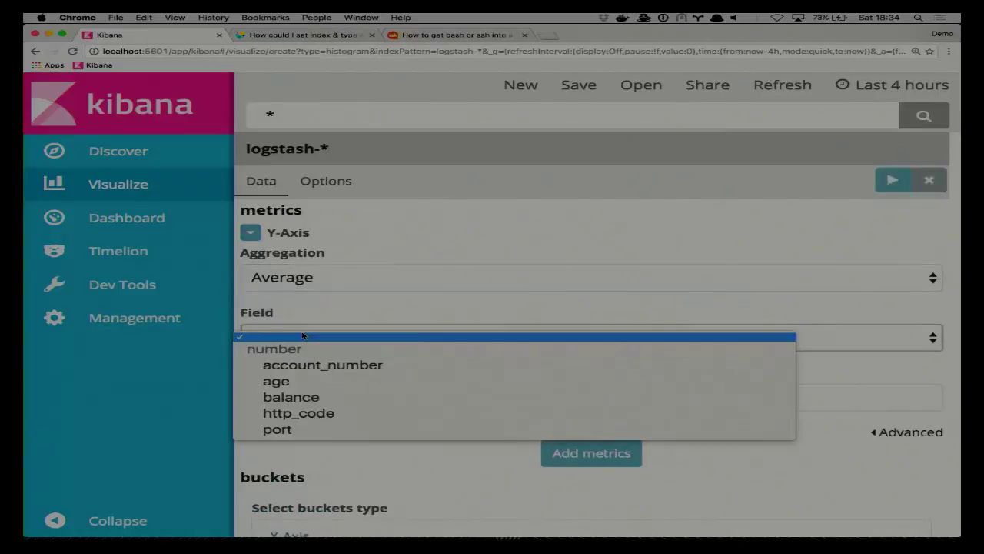
pyautogui.click(296, 395)
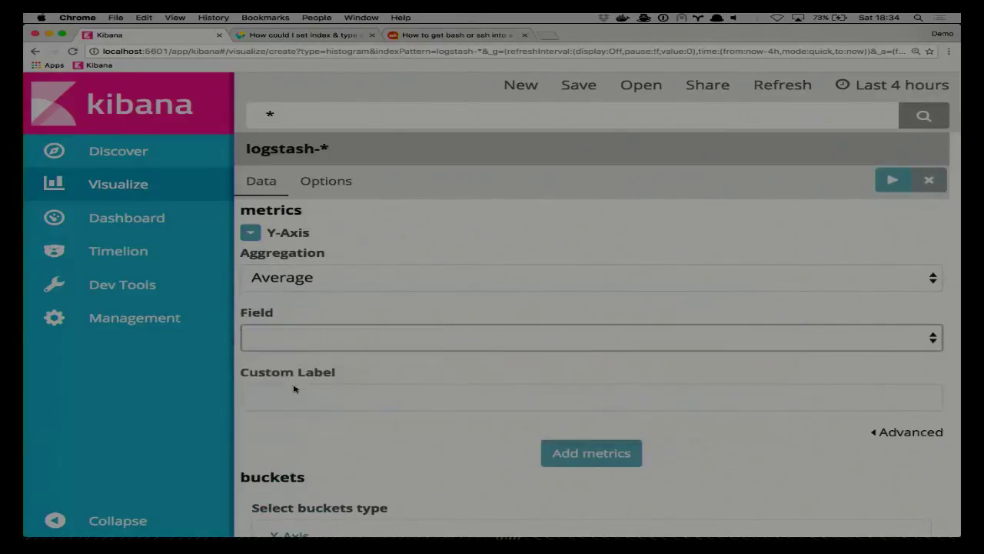
pyautogui.click(254, 235)
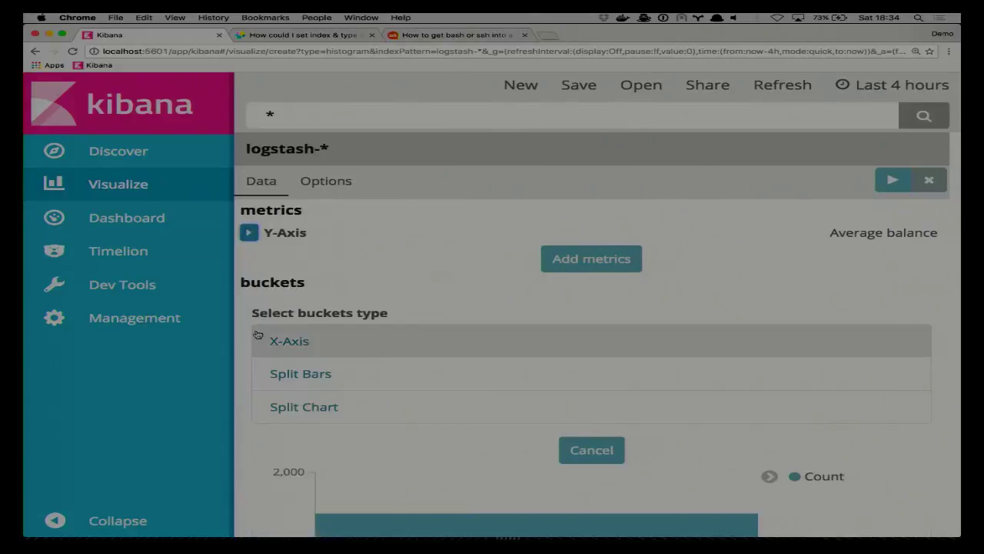
# Add an X-axis bucket with a Terms aggregation on state.keyword
pyautogui.scroll(-1, 284, 328)
pyautogui.click(284, 329)
pyautogui.click(283, 330)
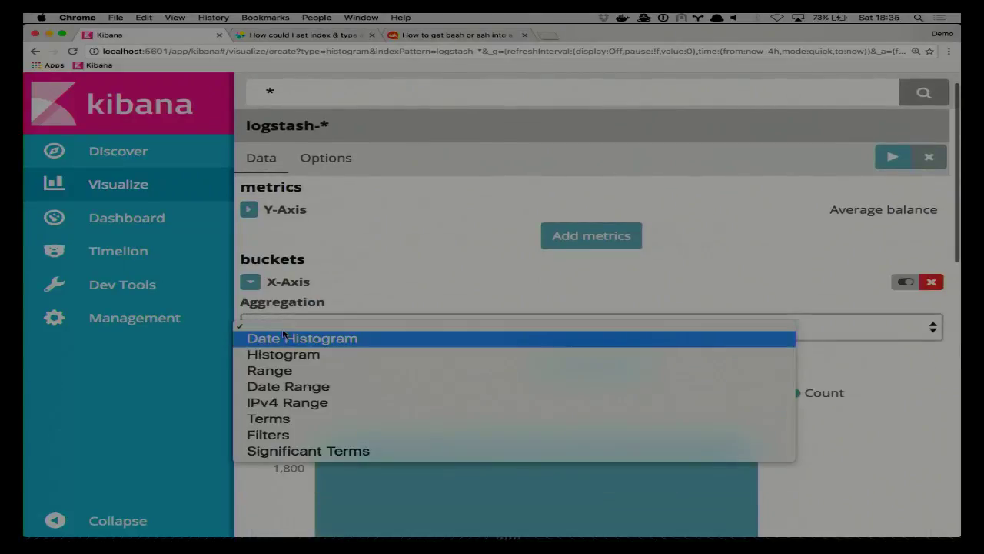
pyautogui.click(290, 418)
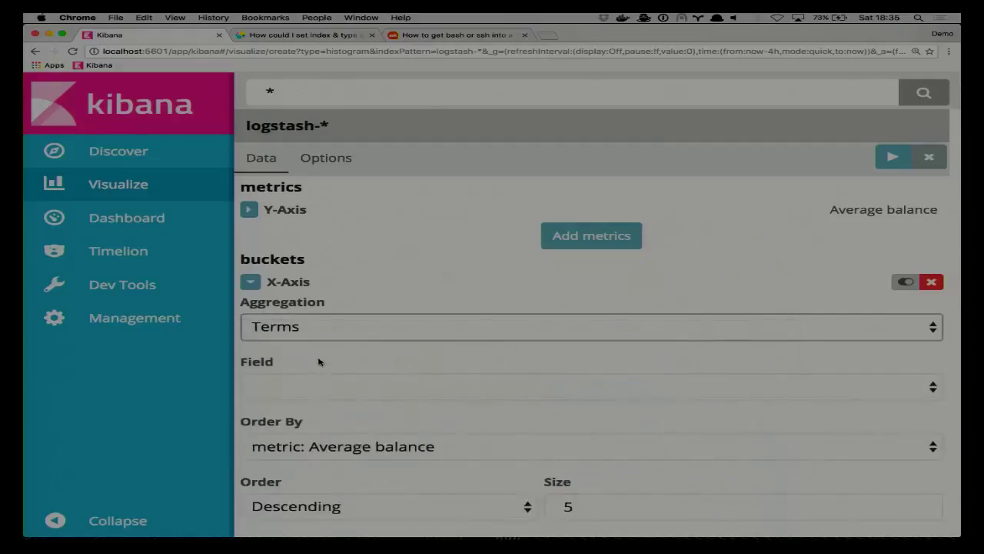
pyautogui.scroll(-1, 305, 395)
pyautogui.scroll(-3, 305, 396)
pyautogui.click(327, 323)
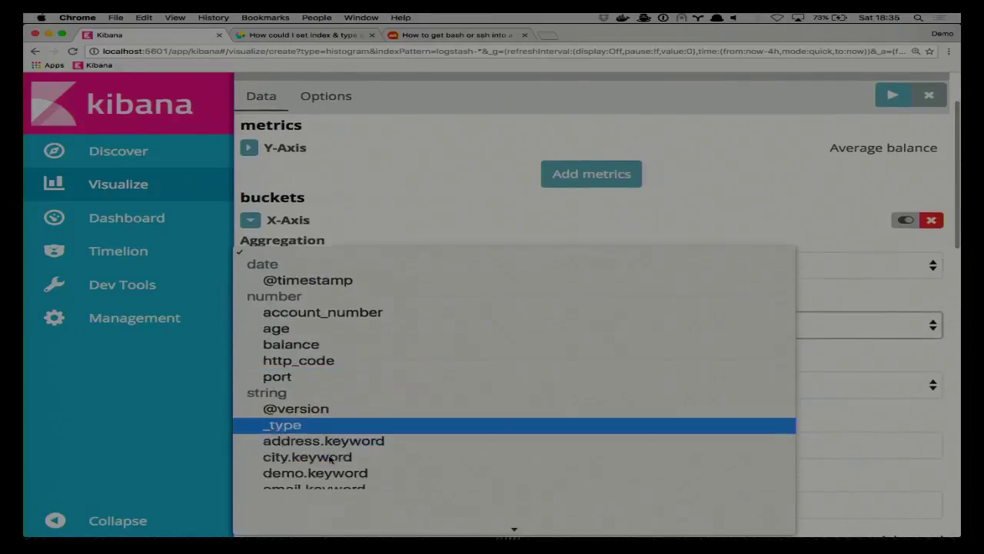
pyautogui.click(323, 508)
# Set the X-axis bucket size to 51, apply the changes and inspect the average balance bars by state
pyautogui.click(608, 448)
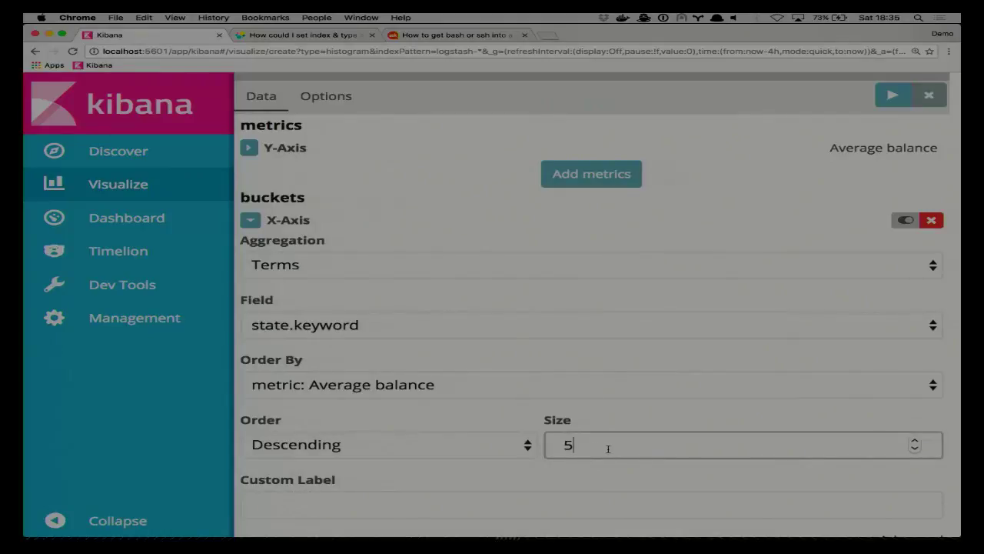
pyautogui.write('1')
pyautogui.click(892, 94)
pyautogui.scroll(-15, 748, 287)
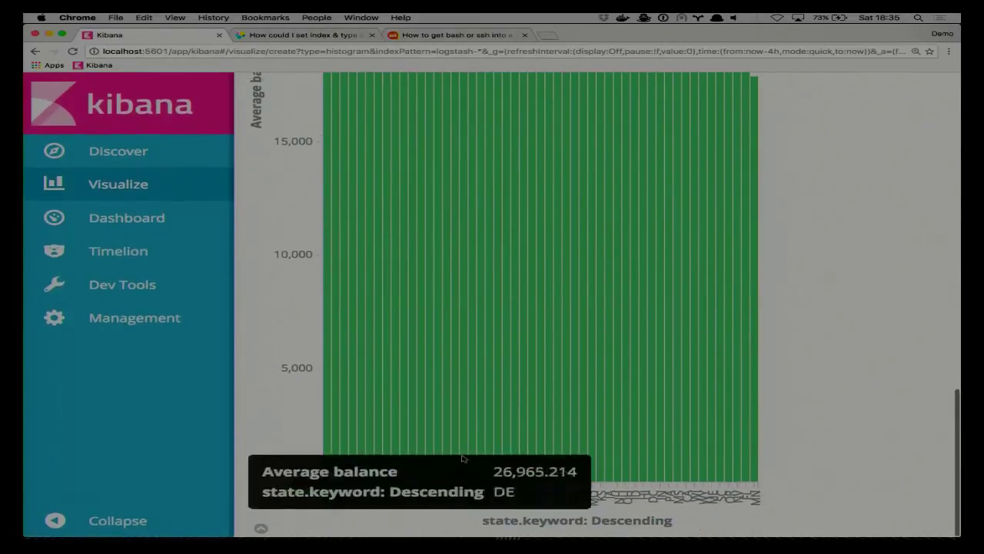
pyautogui.moveTo(327, 476)
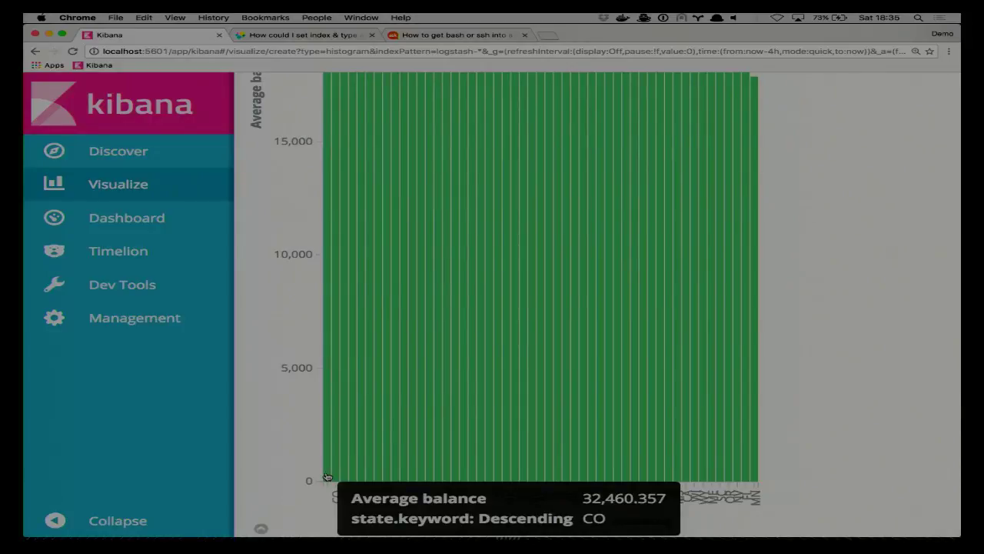
pyautogui.scroll(7, 327, 477)
pyautogui.scroll(-1, 338, 430)
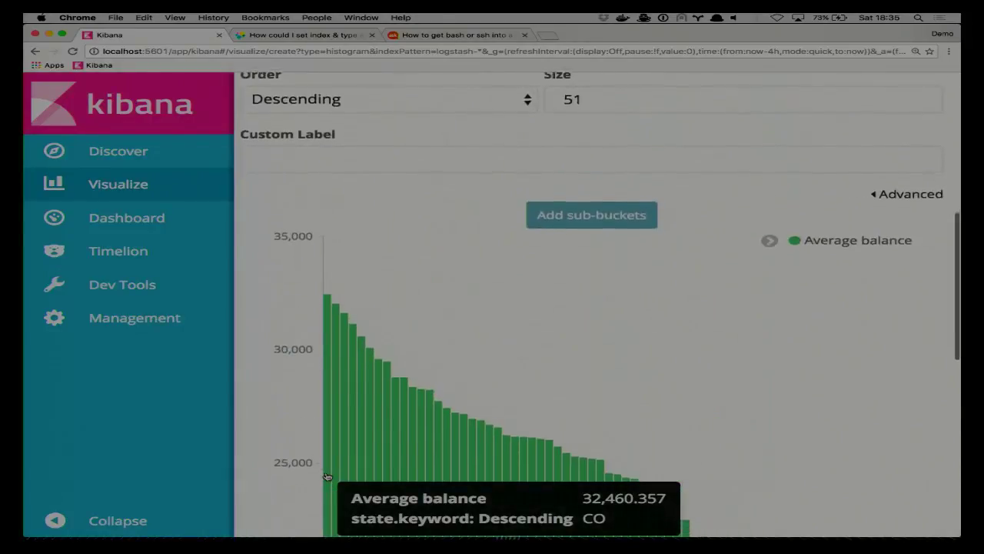
pyautogui.moveTo(468, 429)
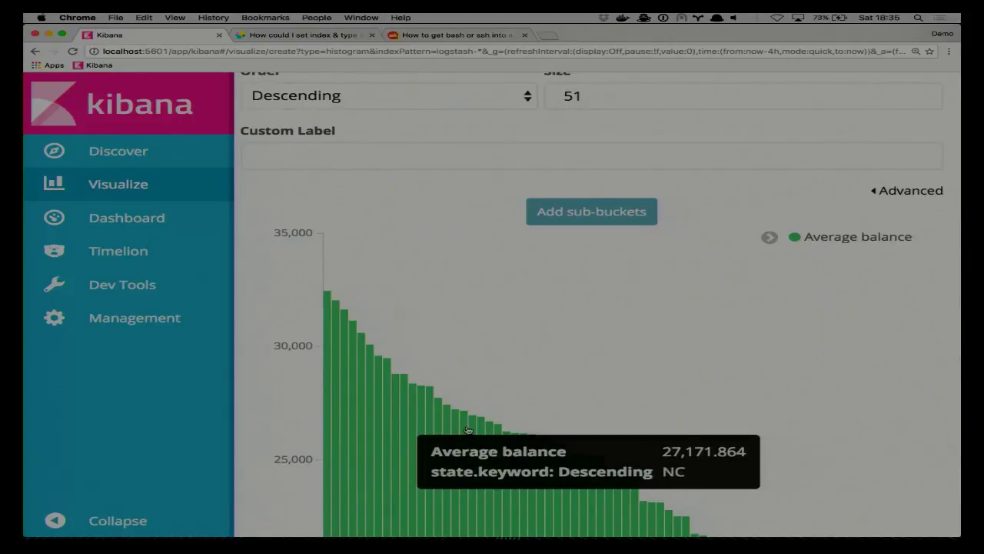
# Return to Discover and switch the index pattern from logstash-* to shakespeare
pyautogui.click(157, 188)
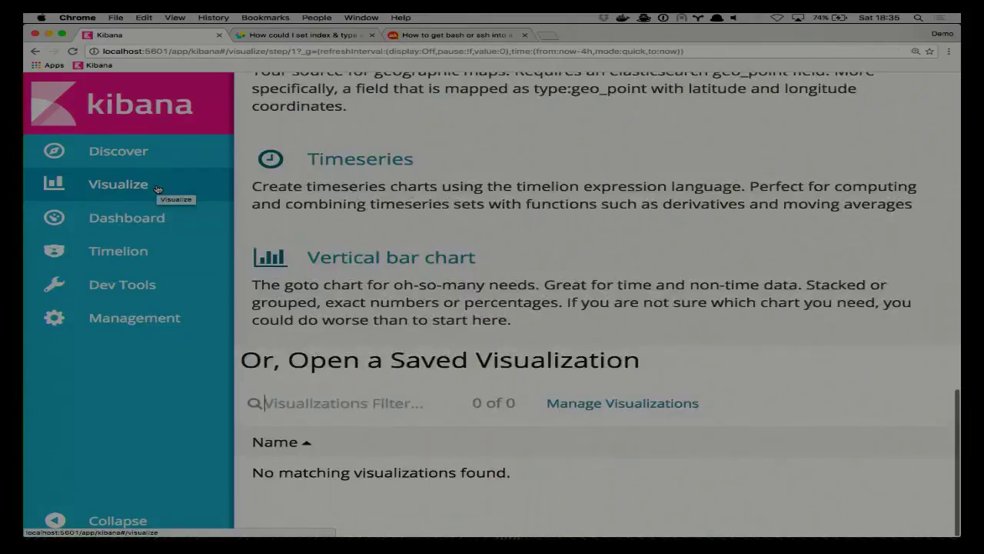
pyautogui.click(123, 152)
pyautogui.click(299, 151)
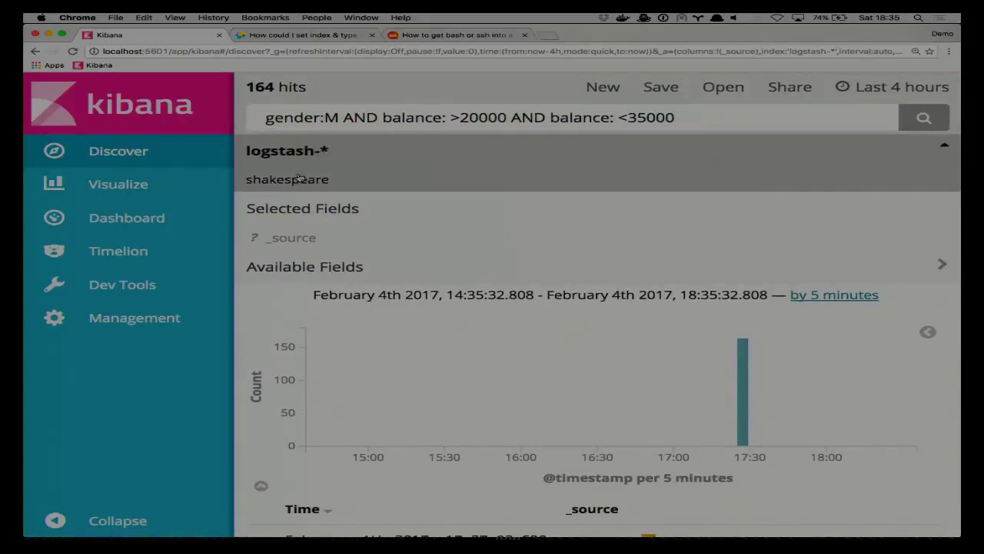
pyautogui.click(300, 177)
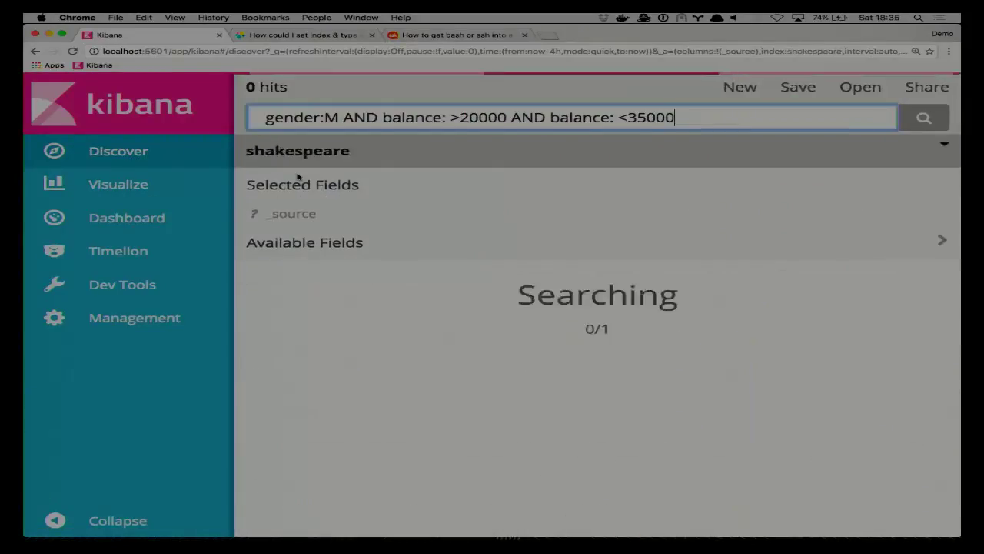
# Clear the gender and balance query and run an empty search on the shakespeare index
pyautogui.tripleClick(412, 117)
pyautogui.press('BackSpace')
pyautogui.press('Return')
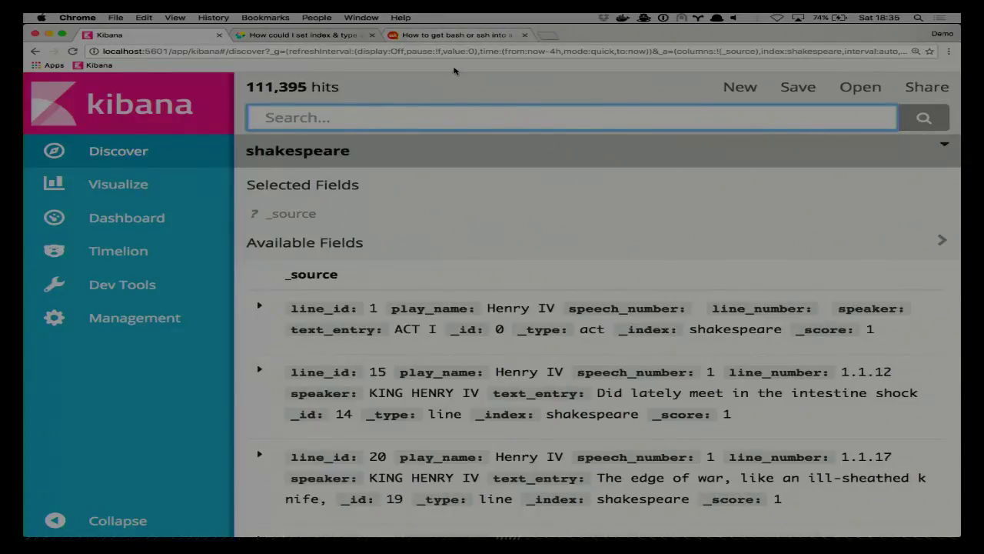
# Search the shakespeare index for speaker:Gloucester
pyautogui.write('speaker:Glouc')
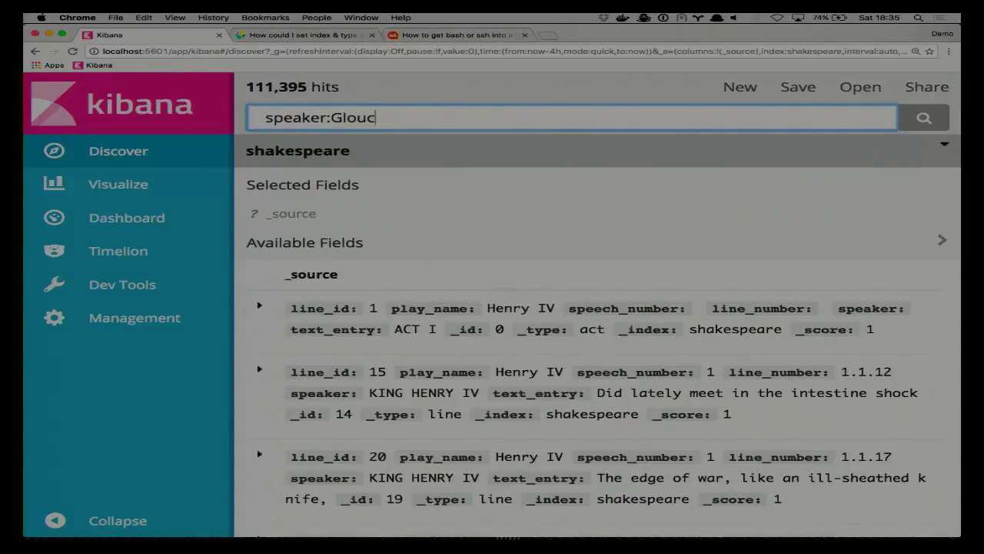
pyautogui.write('ester')
pyautogui.press('Return')
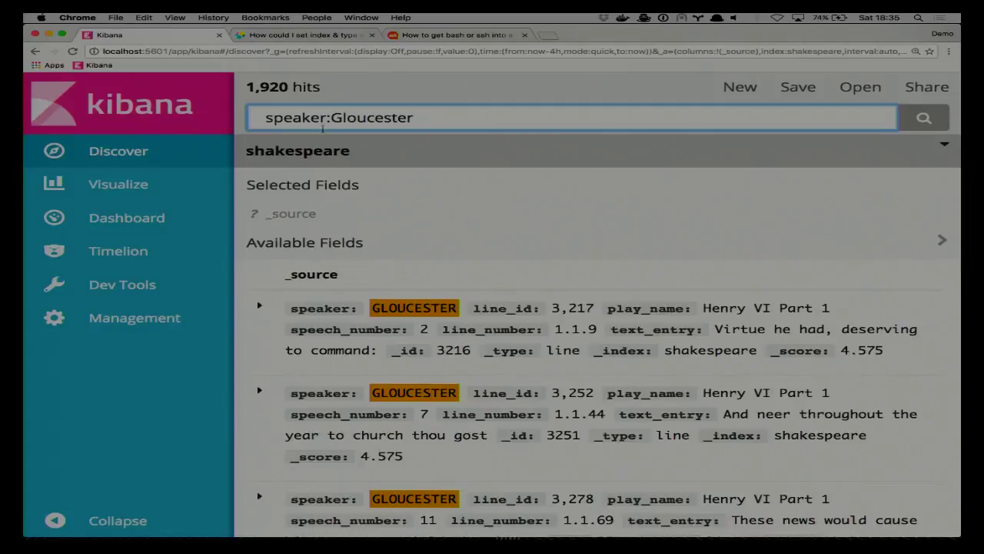
# Start a new Tag cloud visualization based on the shakespeare index
pyautogui.click(117, 184)
pyautogui.scroll(6, 284, 244)
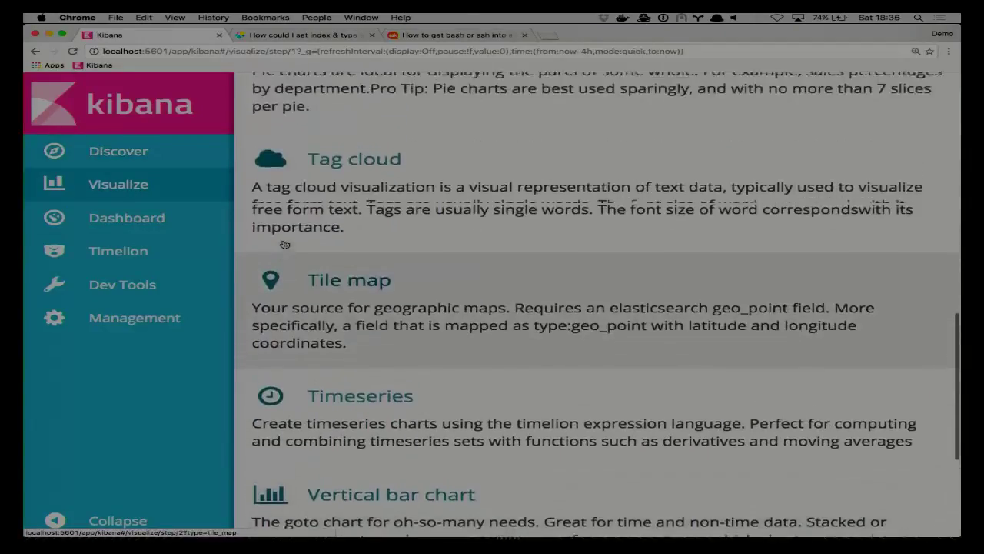
pyautogui.click(341, 239)
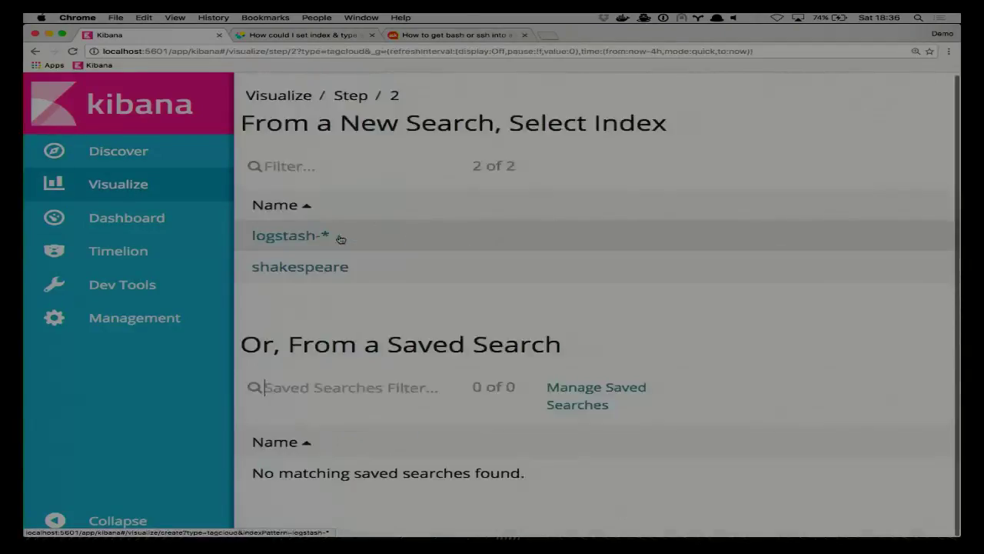
pyautogui.click(321, 266)
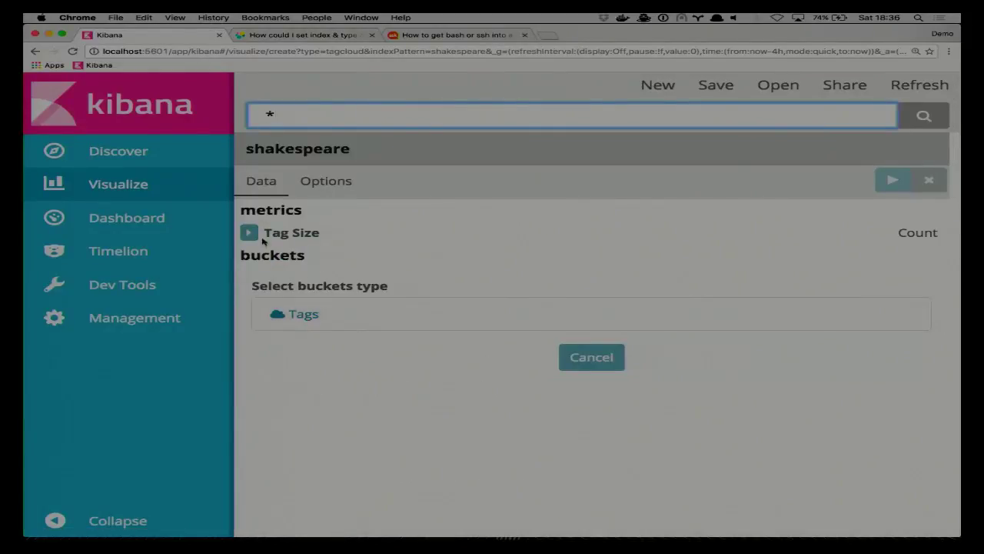
# Keep Count as the tag size metric and add a Tags bucket with a Terms aggregation on speaker.keyword
pyautogui.click(250, 233)
pyautogui.click(291, 281)
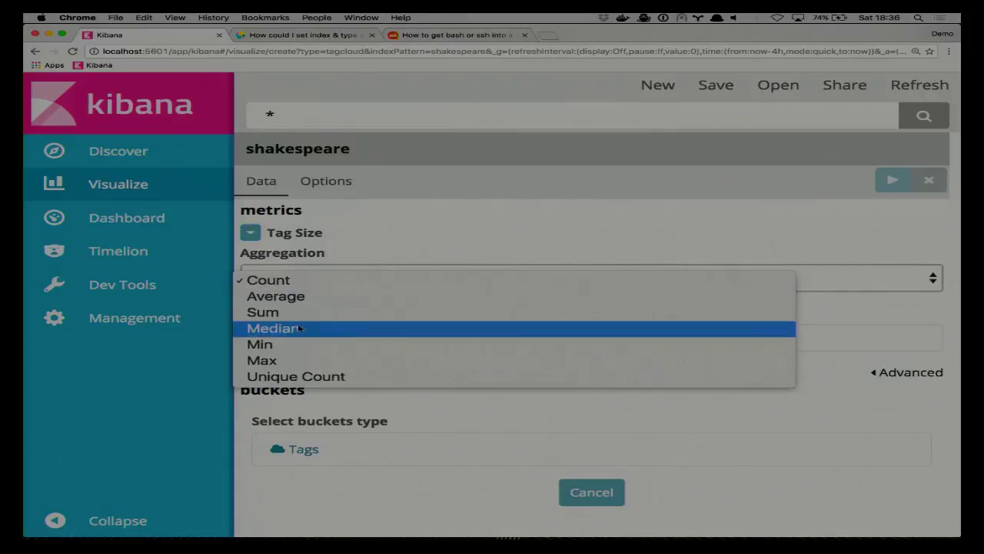
pyautogui.click(300, 283)
pyautogui.click(293, 336)
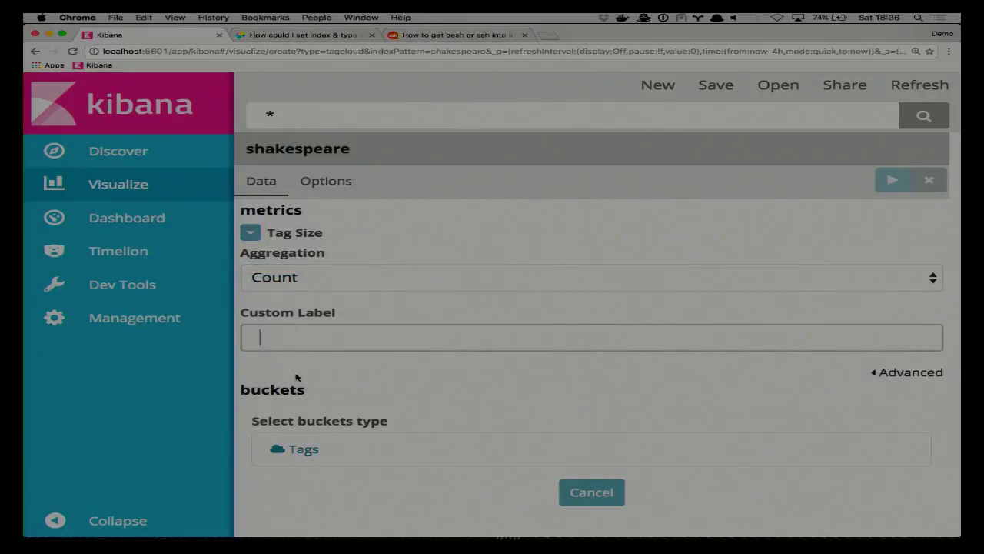
pyautogui.click(304, 443)
pyautogui.scroll(-3, 310, 436)
pyautogui.click(318, 409)
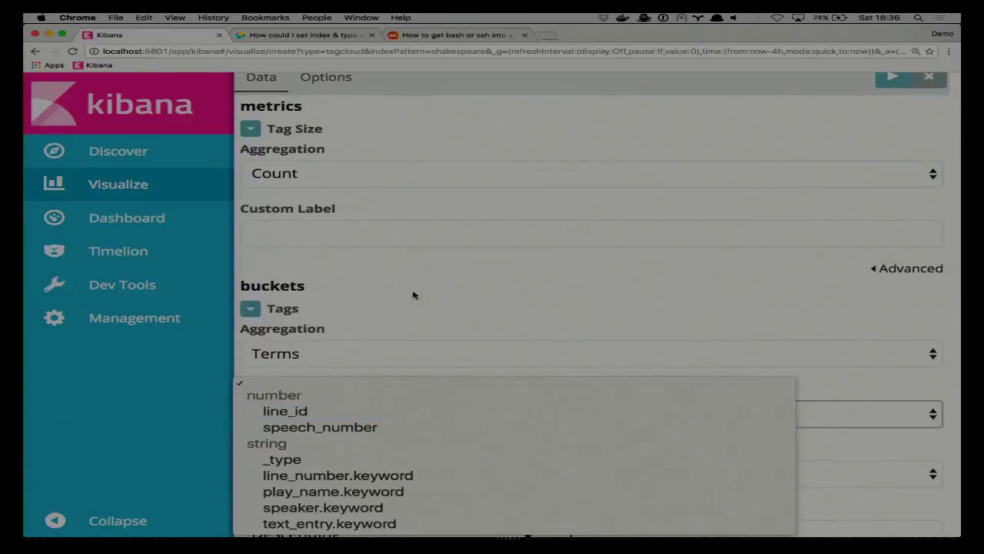
pyautogui.click(327, 507)
# Set the Tags bucket size to 20, apply the changes and inspect the tag cloud of speakers
pyautogui.scroll(-3, 419, 384)
pyautogui.scroll(-3, 432, 374)
pyautogui.doubleClick(589, 323)
pyautogui.write('20')
pyautogui.scroll(5, 659, 305)
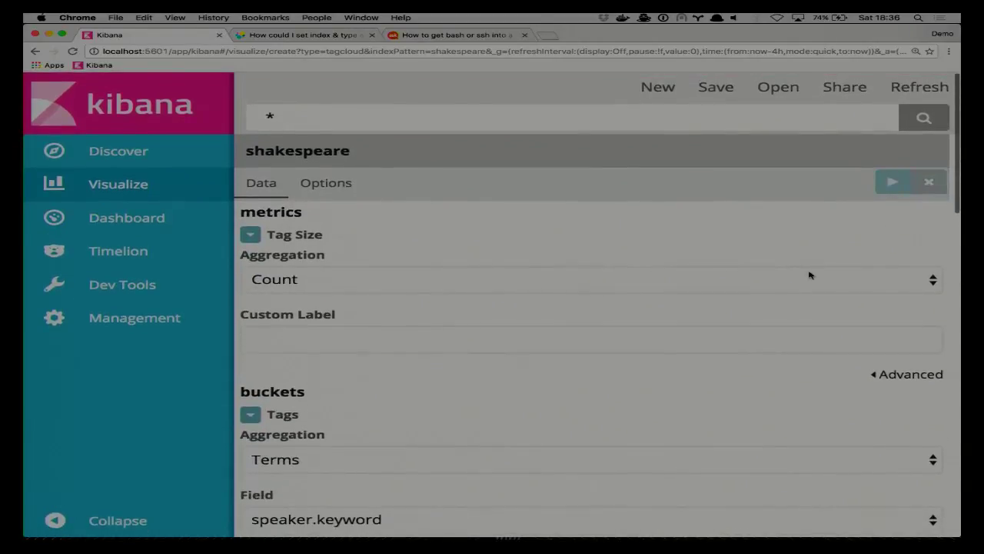
pyautogui.scroll(-10, 809, 274)
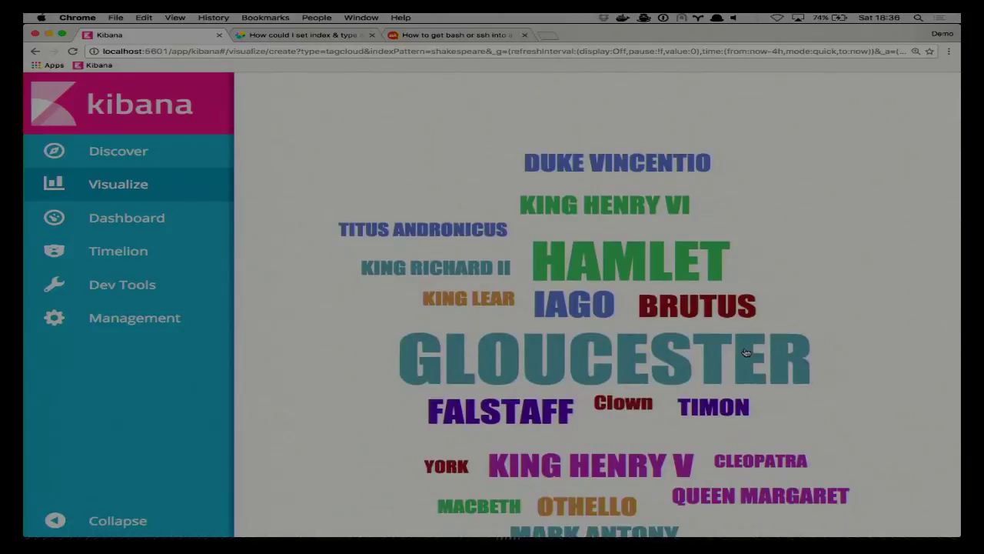
pyautogui.scroll(-3, 727, 281)
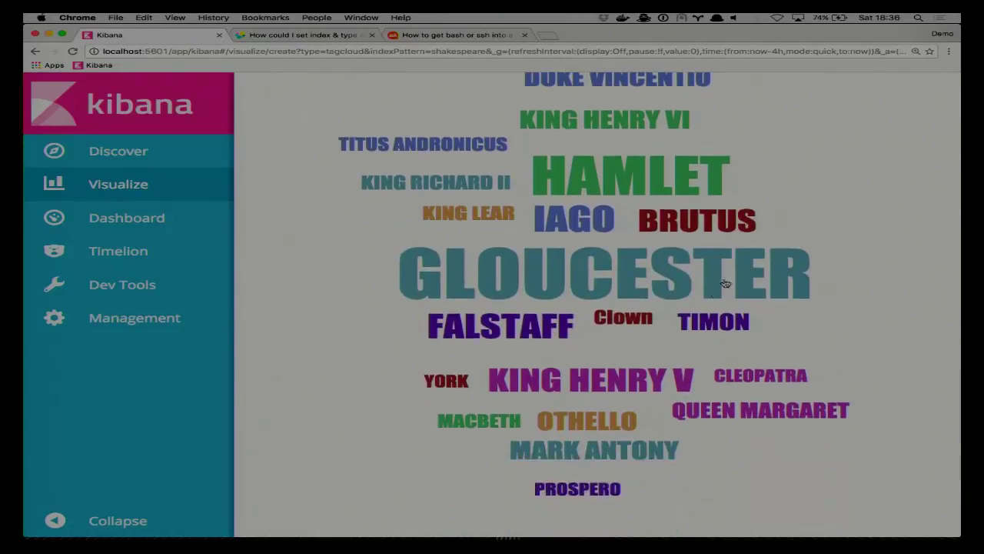
pyautogui.scroll(-1, 638, 377)
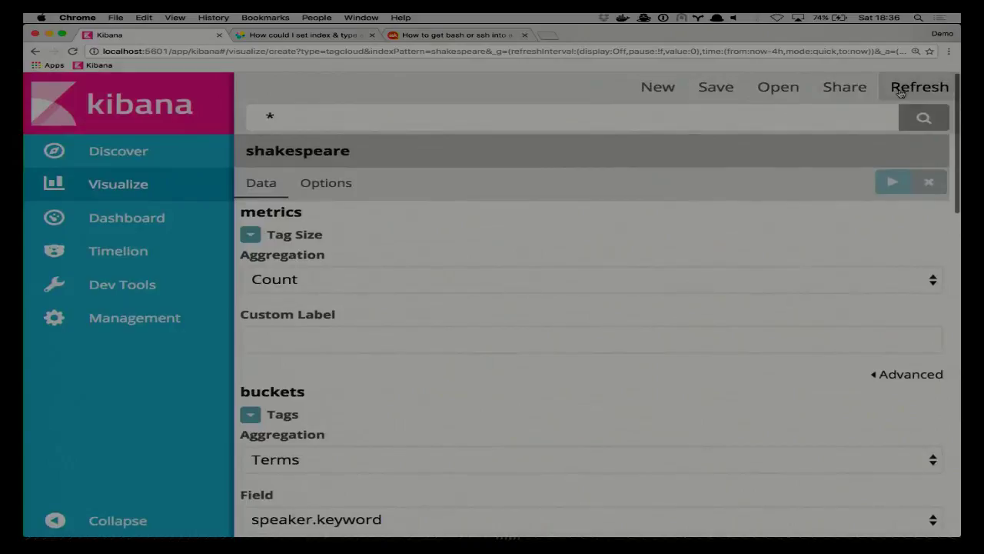
# Reduce the browser page zoom, return to Discover and rerun the speaker:Gloucester search
pyautogui.press('super+minus')
pyautogui.press('super+minus')
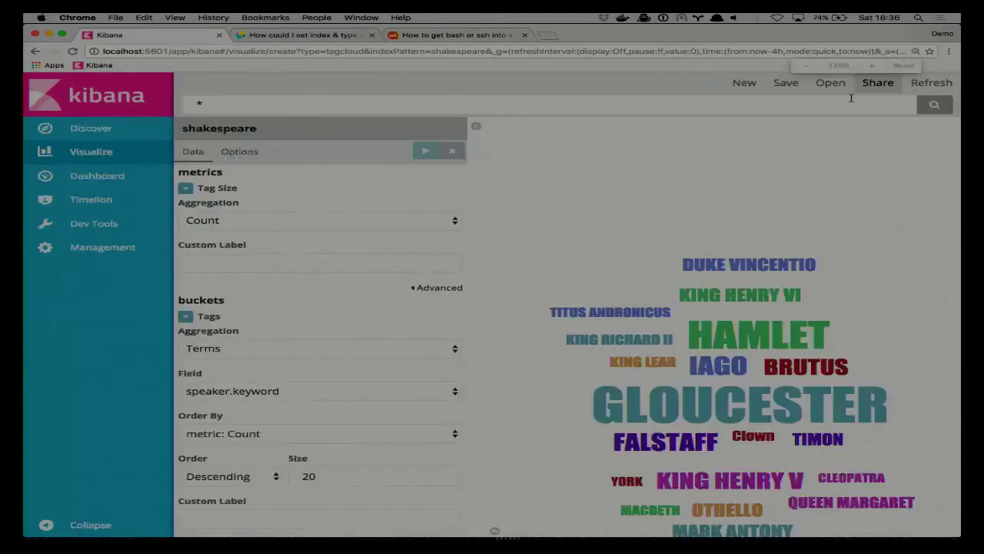
pyautogui.click(79, 120)
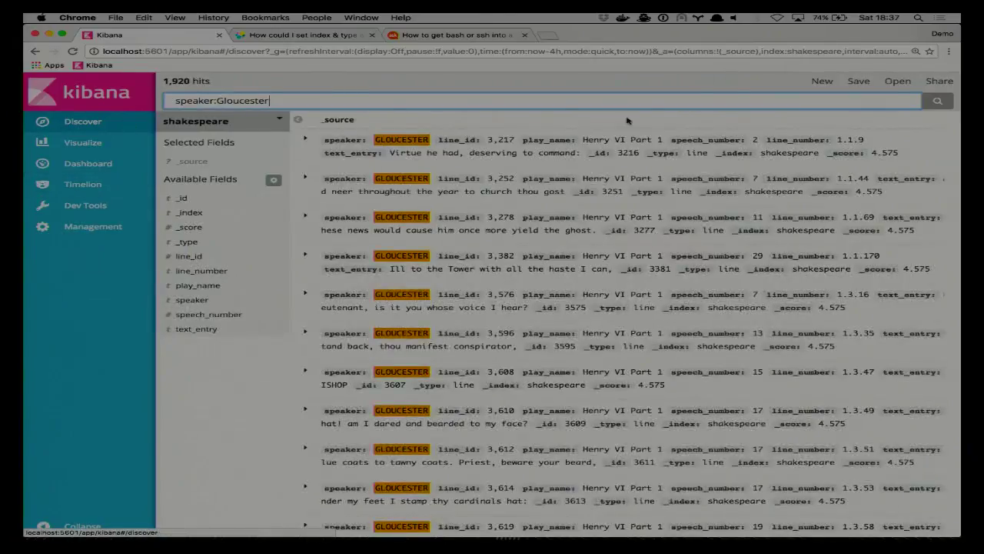
pyautogui.press('Return')
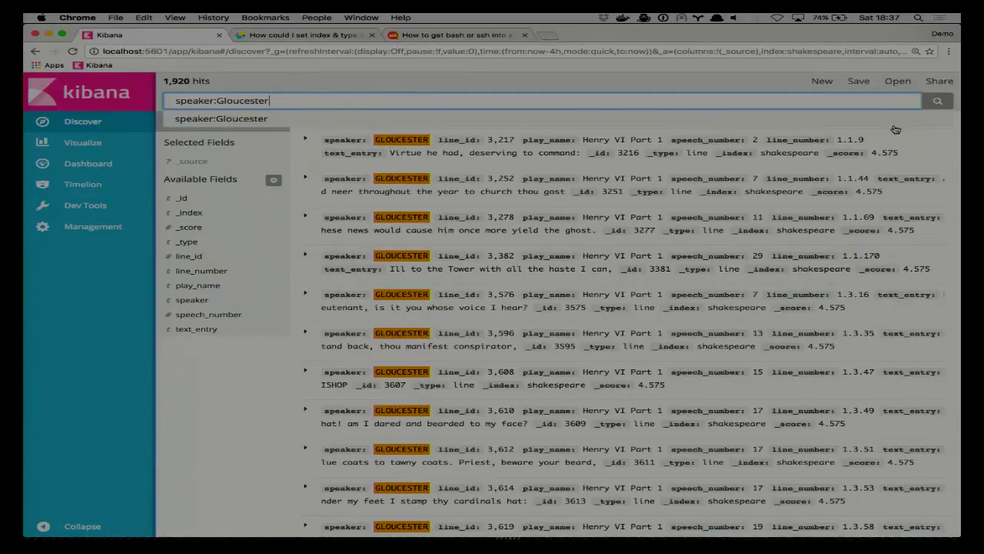
# Switch to the Display settings in System Preferences and turn off Mirror Displays
pyautogui.press('super+Tab')
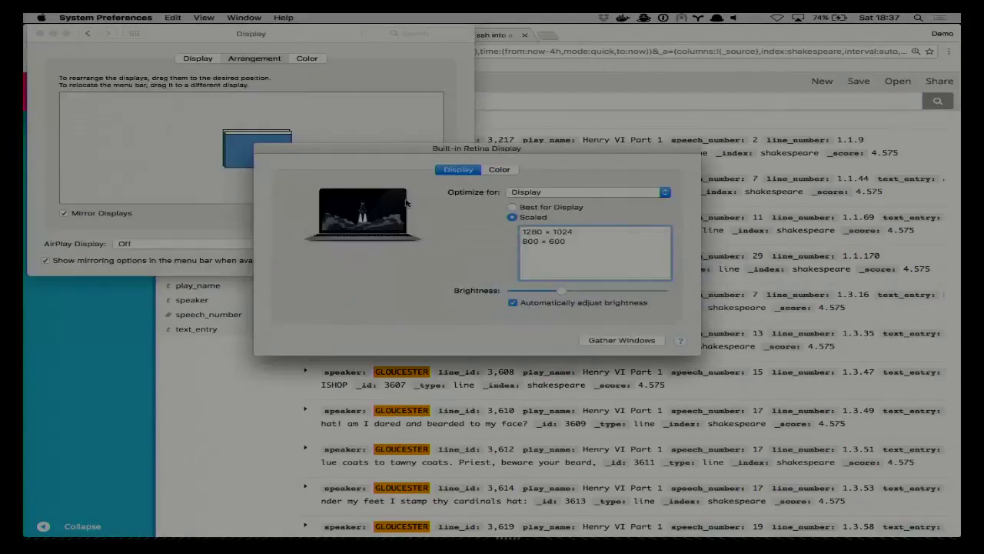
pyautogui.click(64, 213)
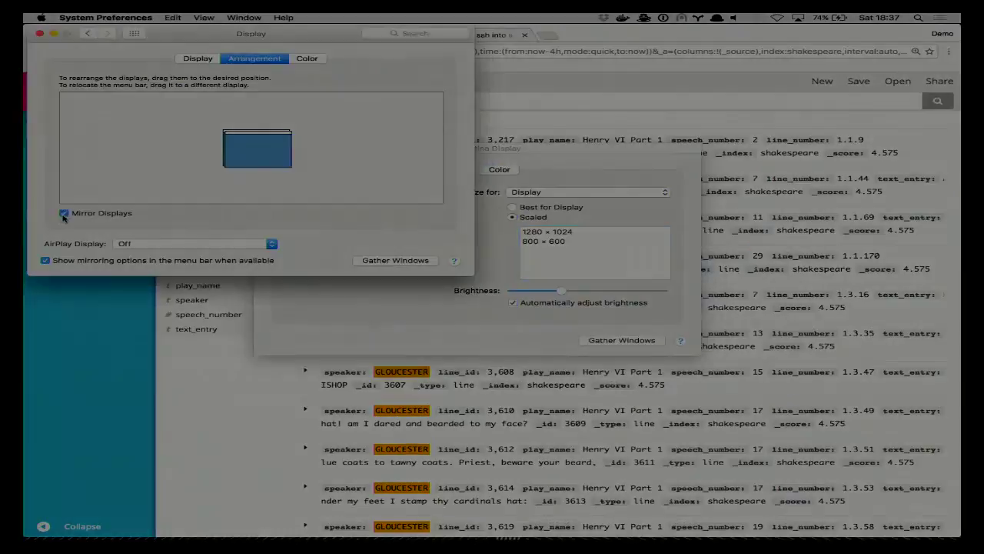